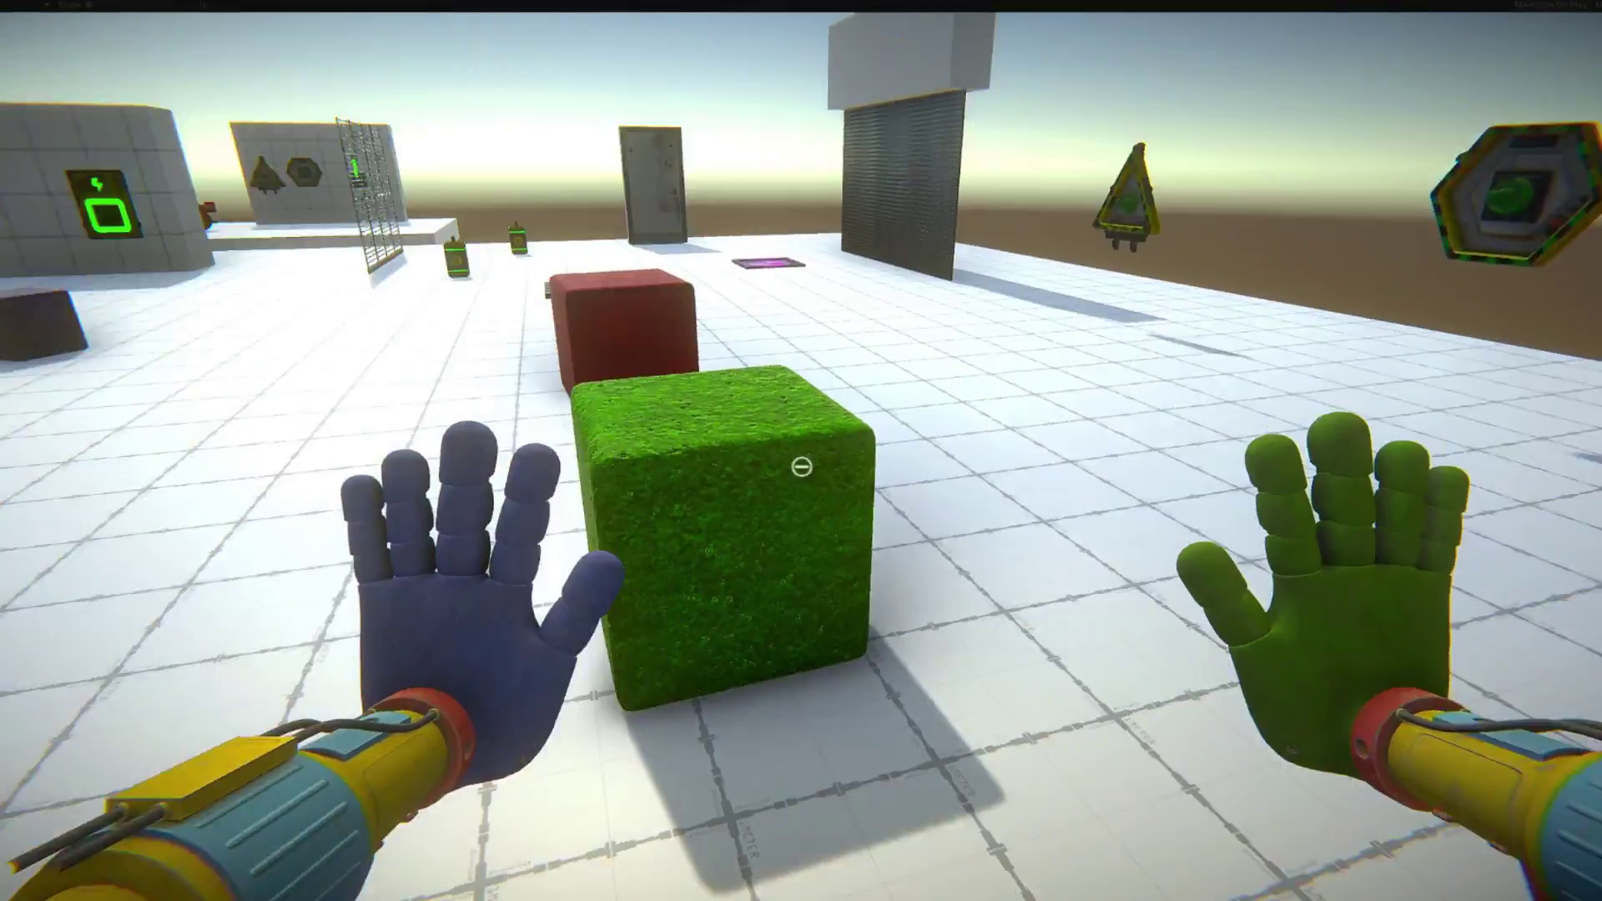
{"action": "key", "text": "s"}
{"action": "left_click", "coordinate": [801, 467]}
{"action": "right_click", "coordinate": [801, 467]}
{"action": "key", "text": "w"}
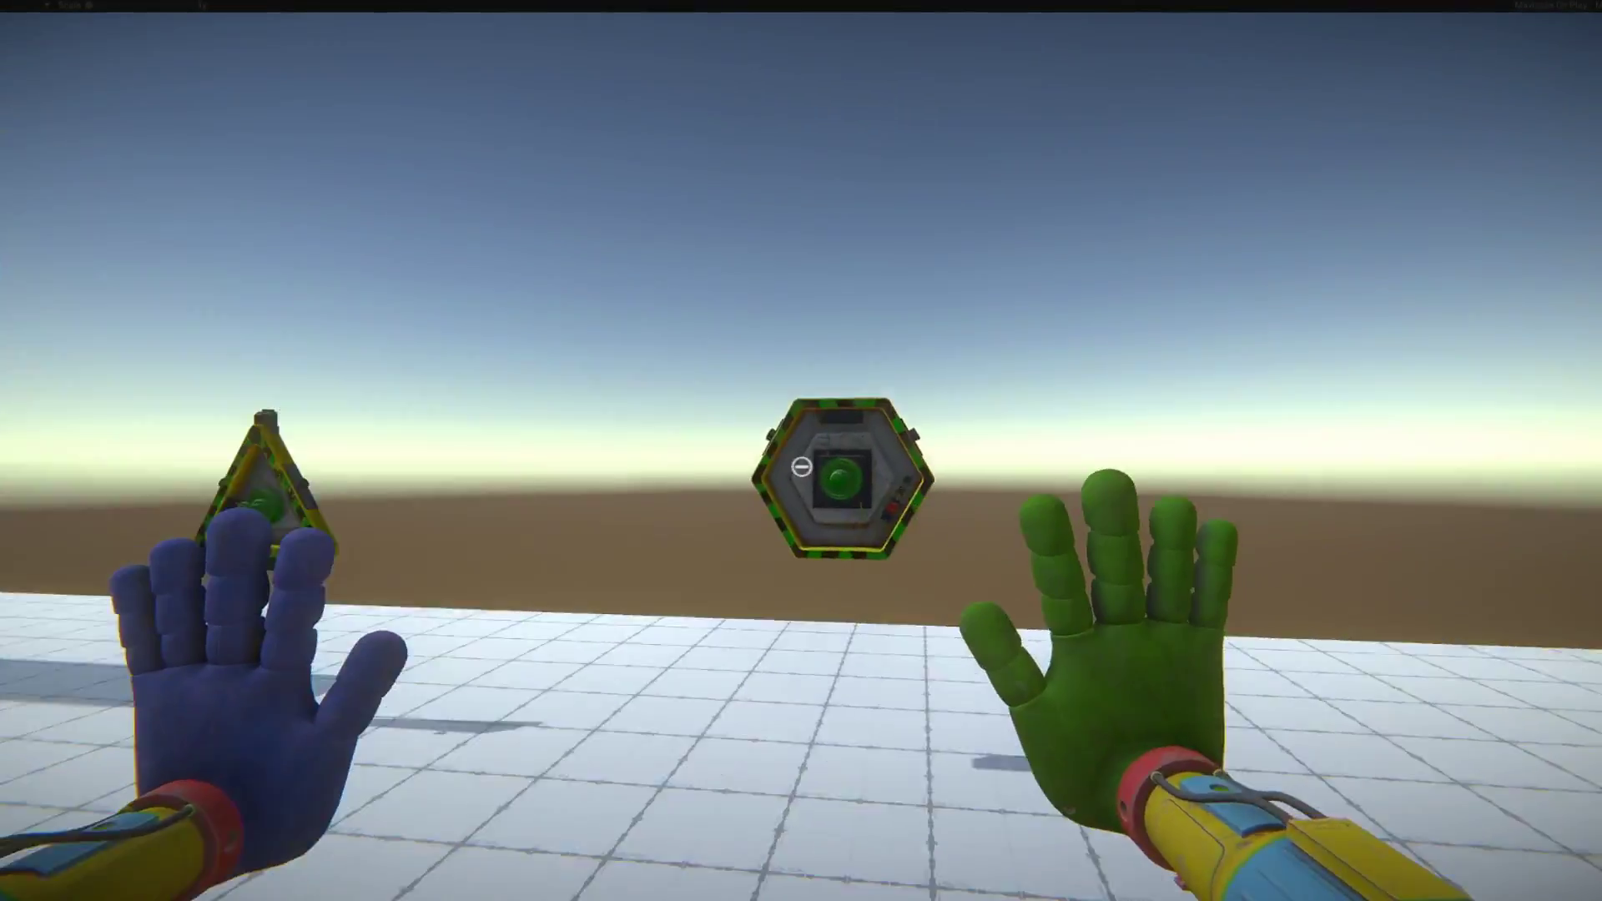
{"action": "right_click", "coordinate": [801, 467]}
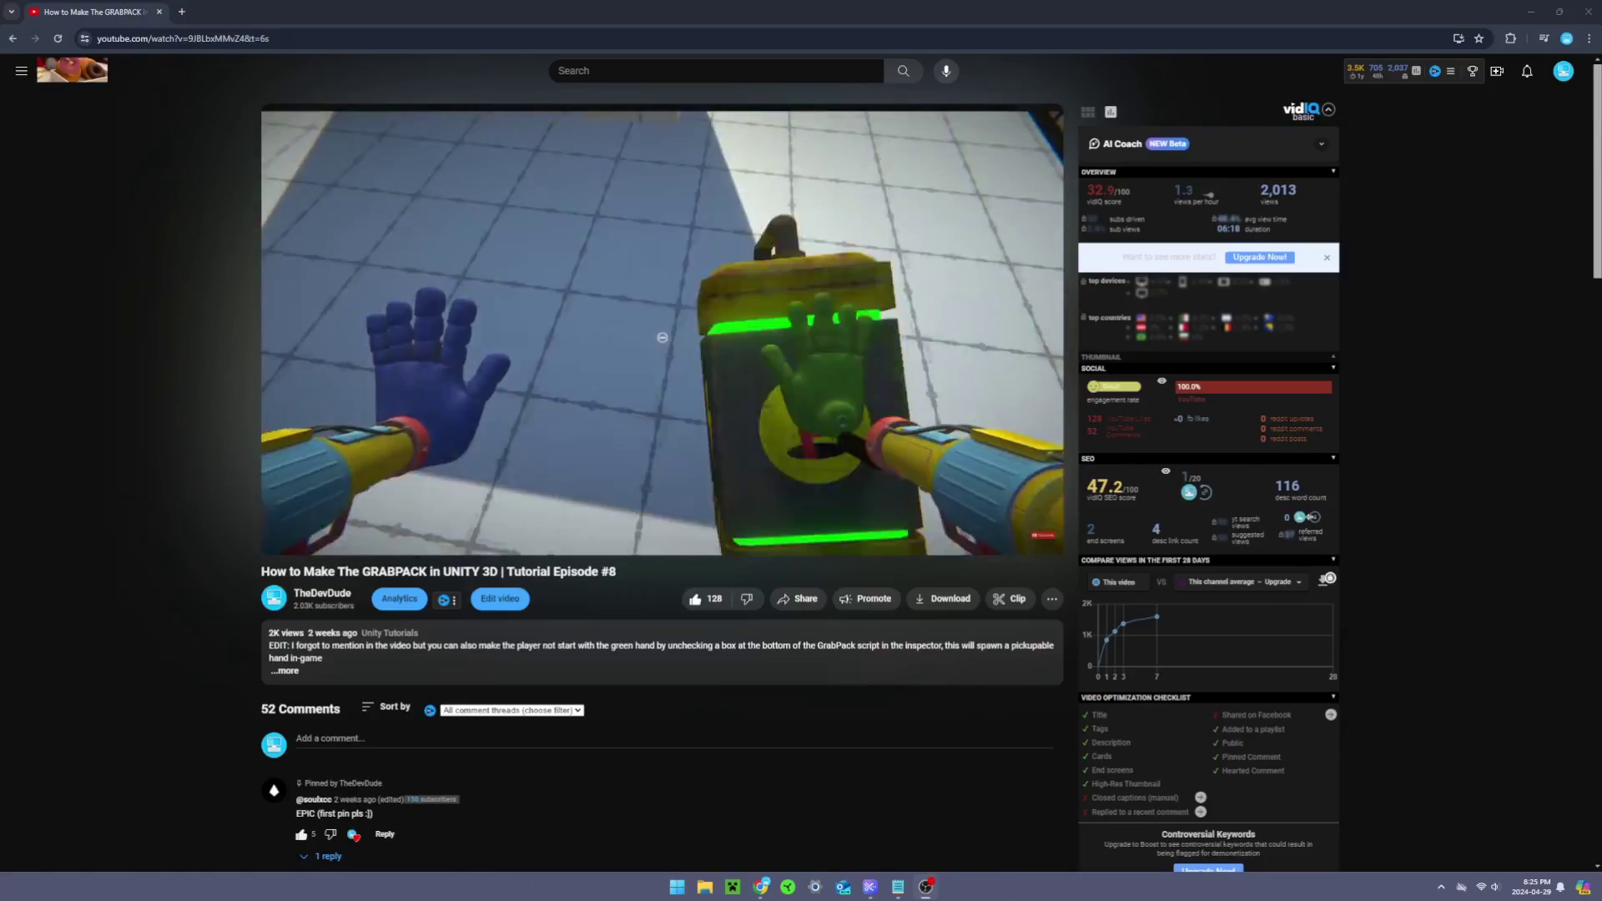
- Expand the description of the Grabpack Episode #8 video and open its Google Drive asset download link
{"action": "scroll", "coordinate": [640, 486], "scroll_direction": "down", "scroll_amount": 2}
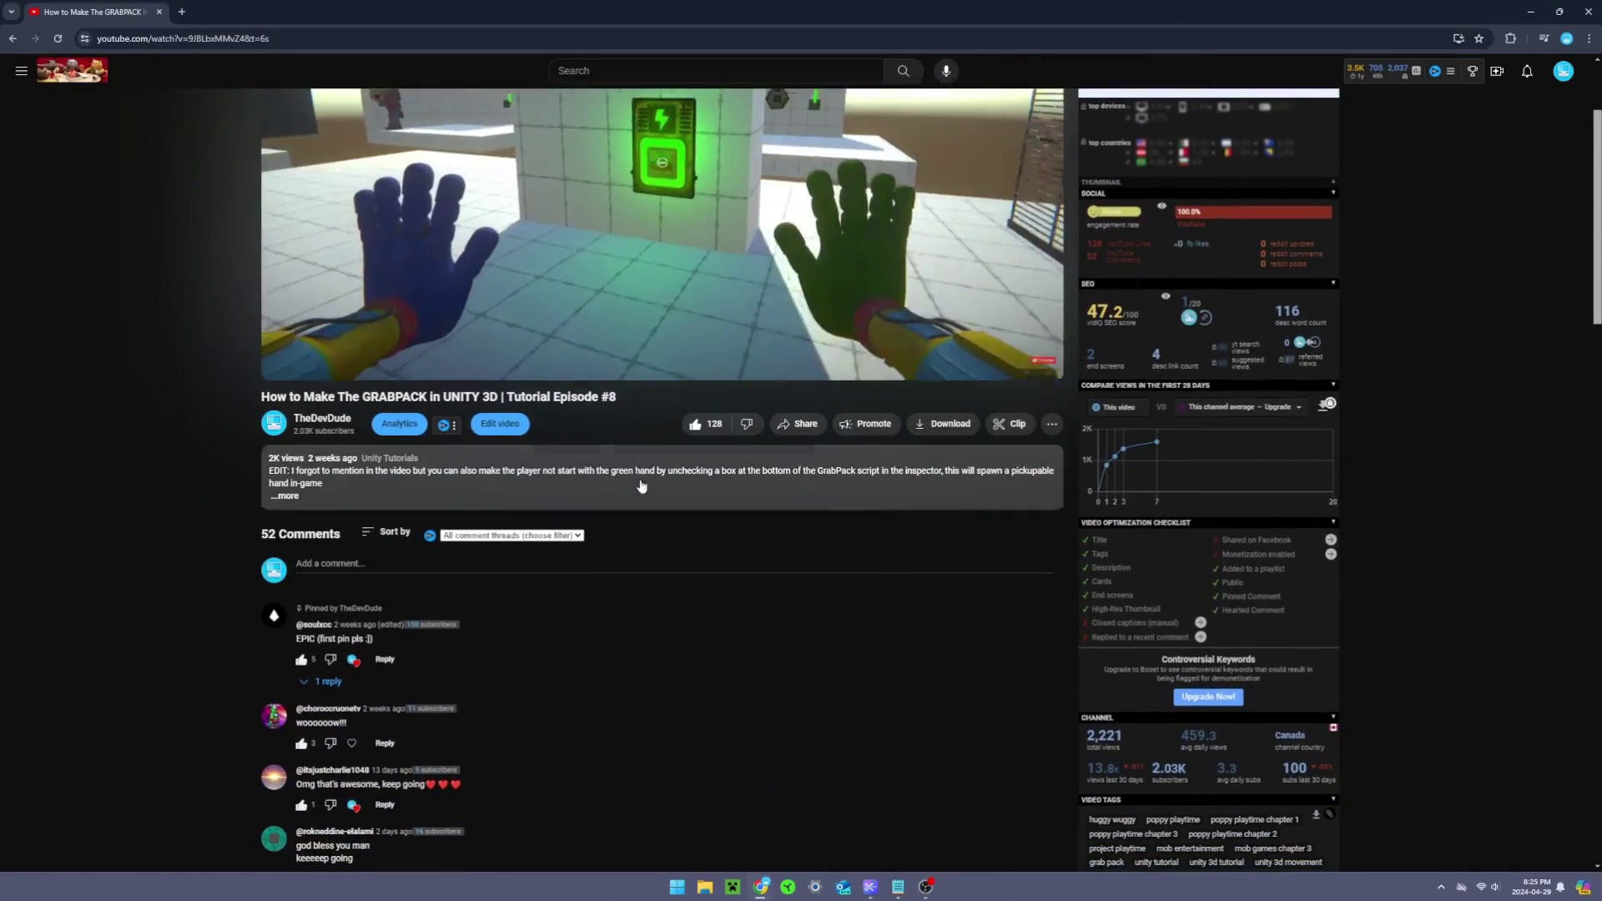
{"action": "left_click", "coordinate": [640, 485]}
{"action": "scroll", "coordinate": [631, 482], "scroll_direction": "down", "scroll_amount": 2}
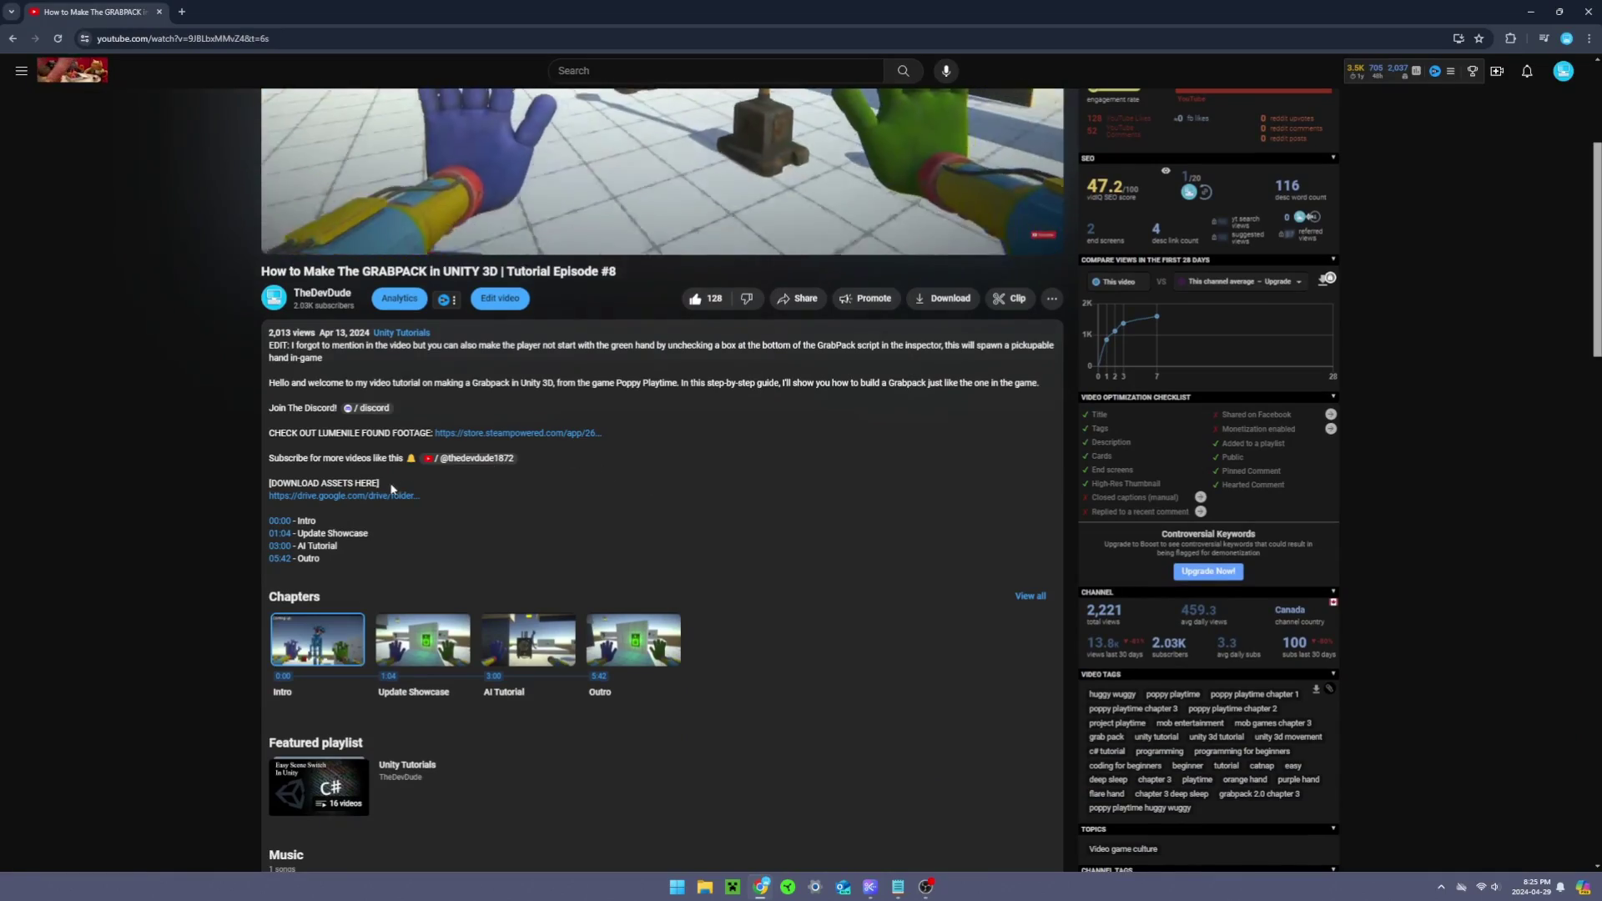
{"action": "left_click", "coordinate": [388, 495]}
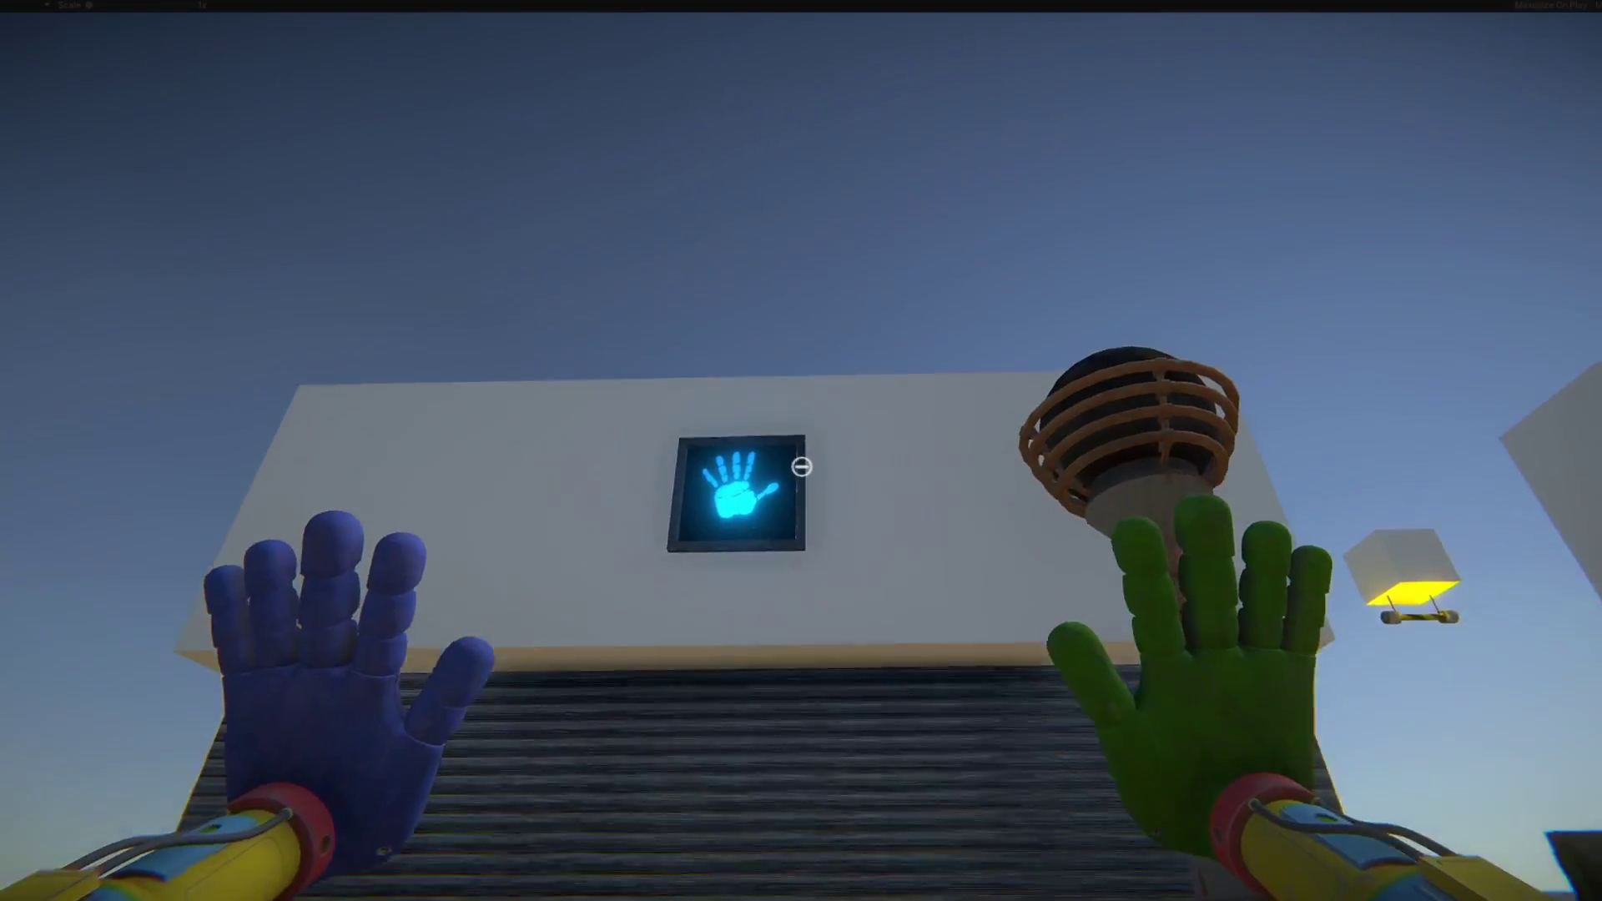
{"action": "left_click", "coordinate": [801, 467]}
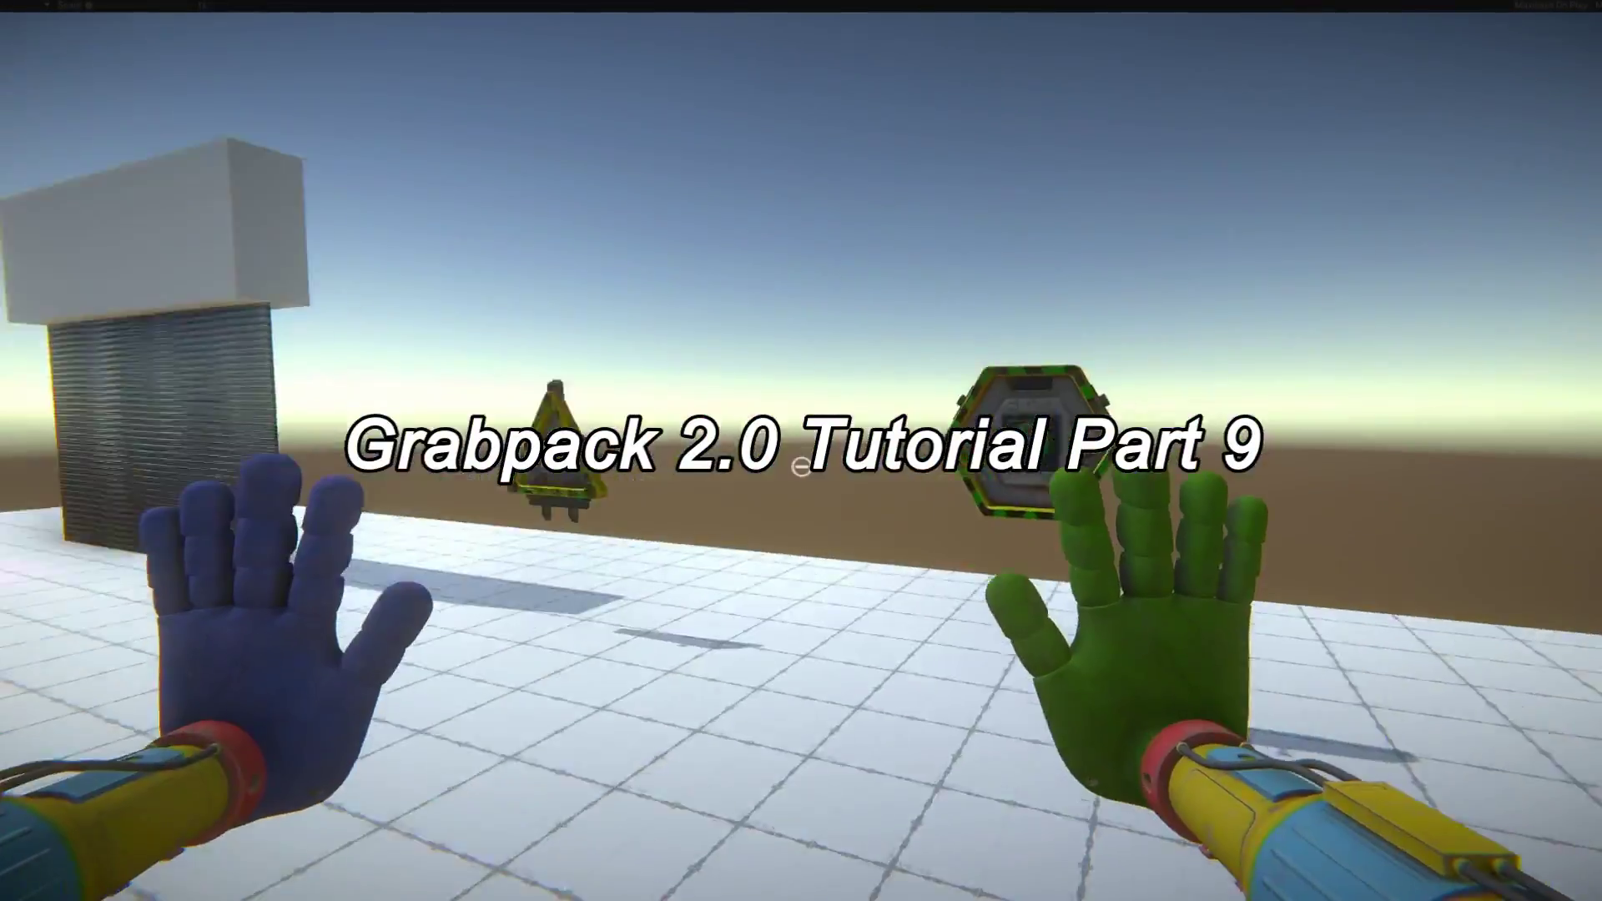
{"action": "right_click", "coordinate": [801, 451]}
{"action": "right_click", "coordinate": [800, 467]}
{"action": "key", "text": "w"}
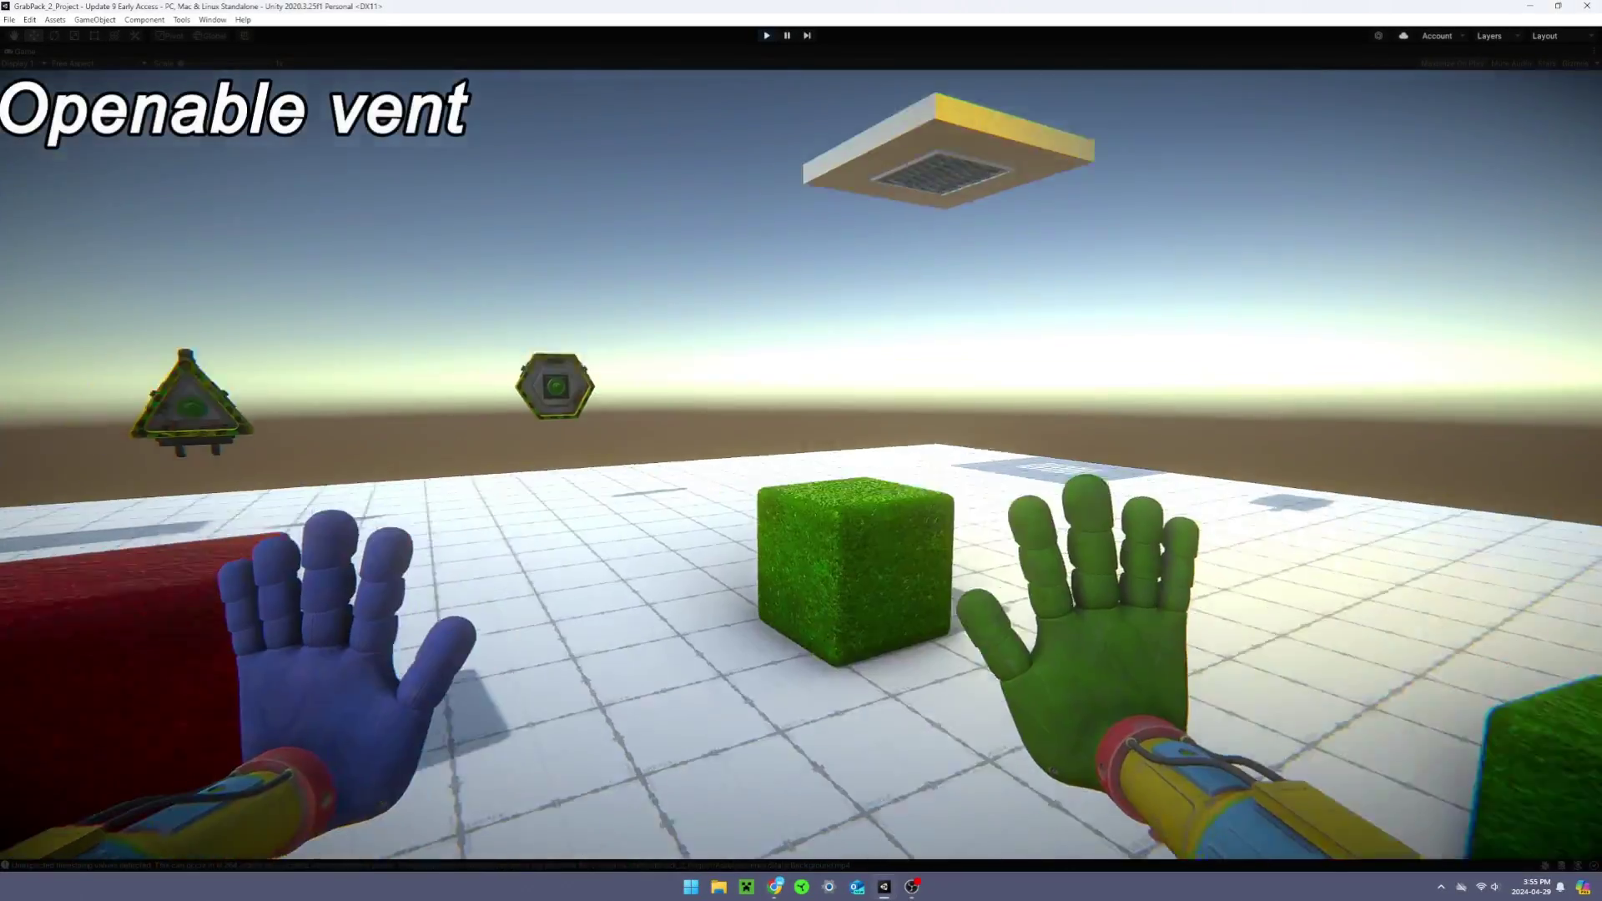
- Playtest breaking the boards on the far platform with the race car and grabbing the red block with the blue hand
{"action": "key", "text": "w"}
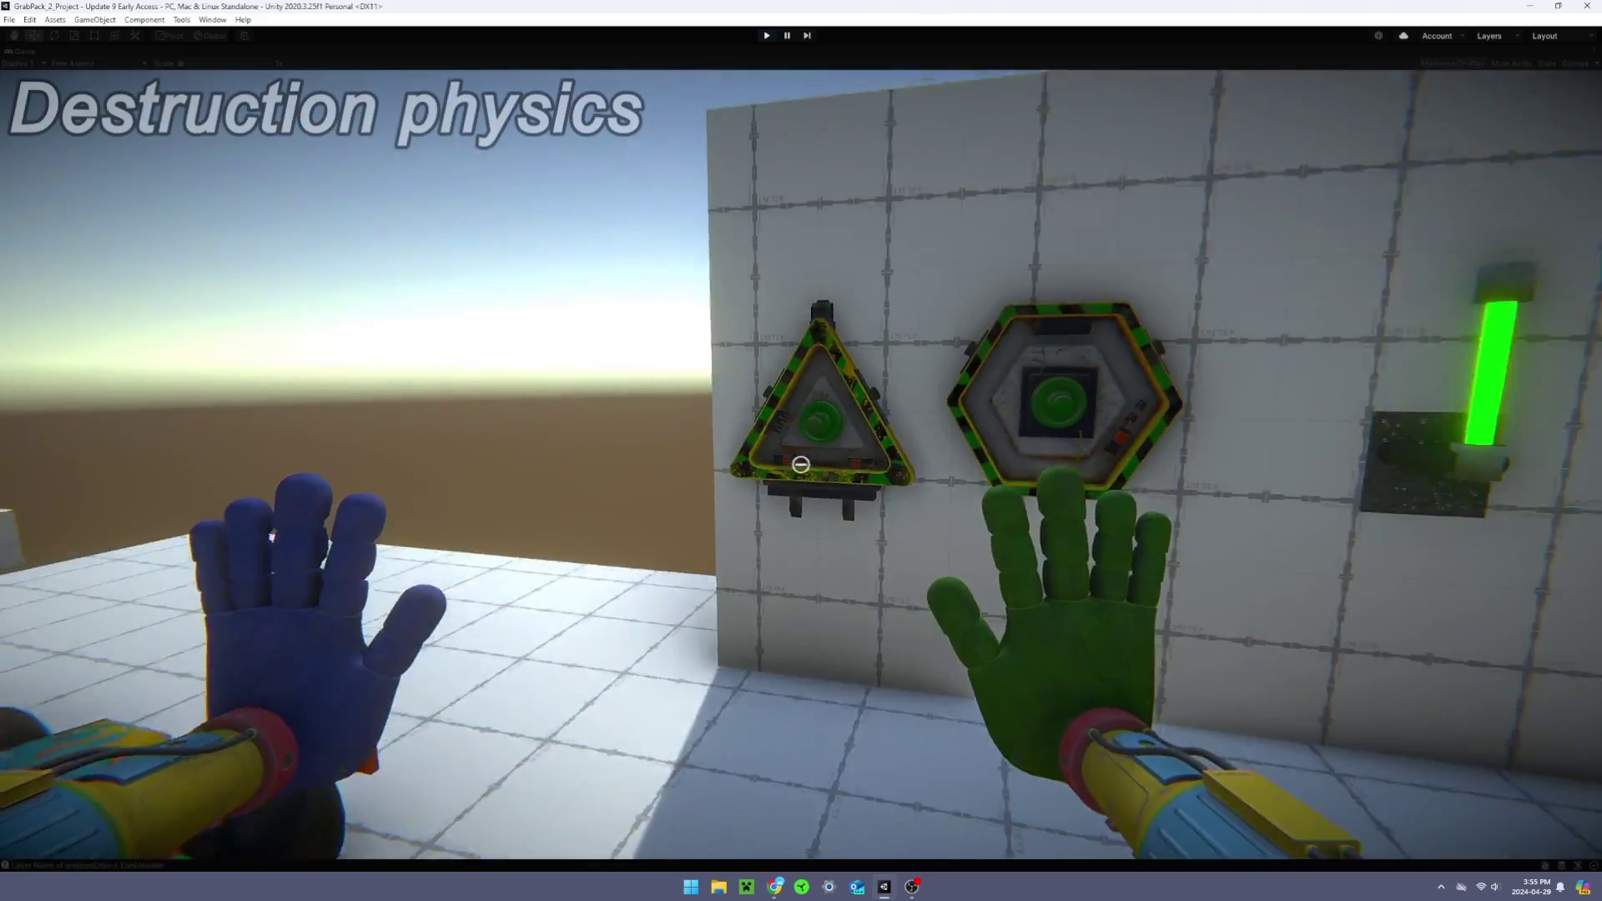
{"action": "right_click", "coordinate": [801, 464]}
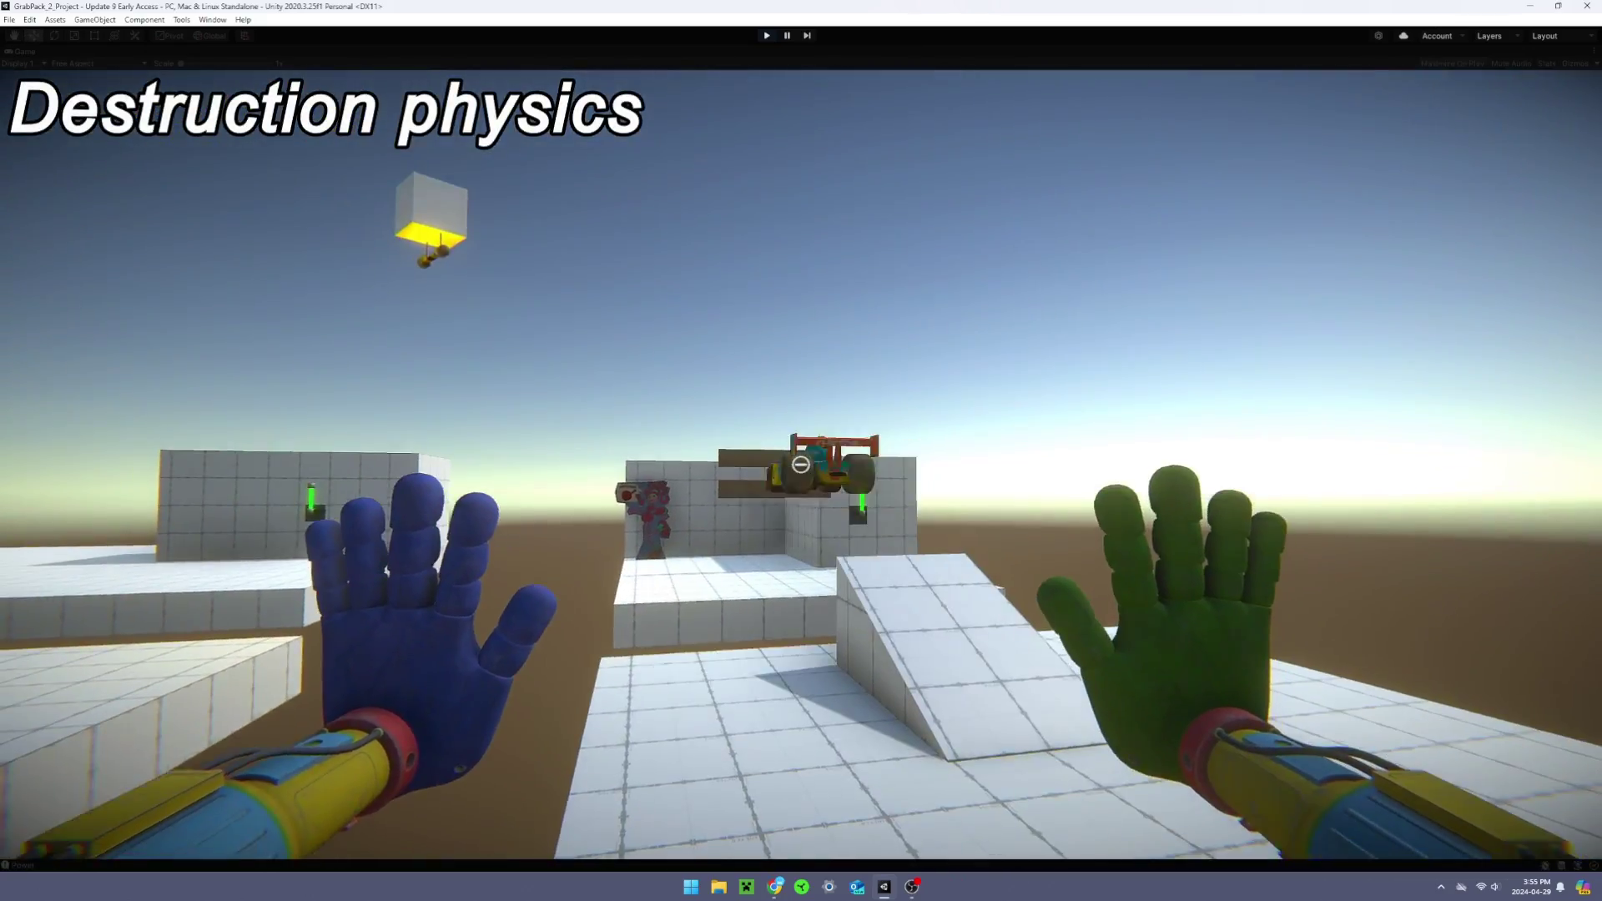
{"action": "key", "text": "w"}
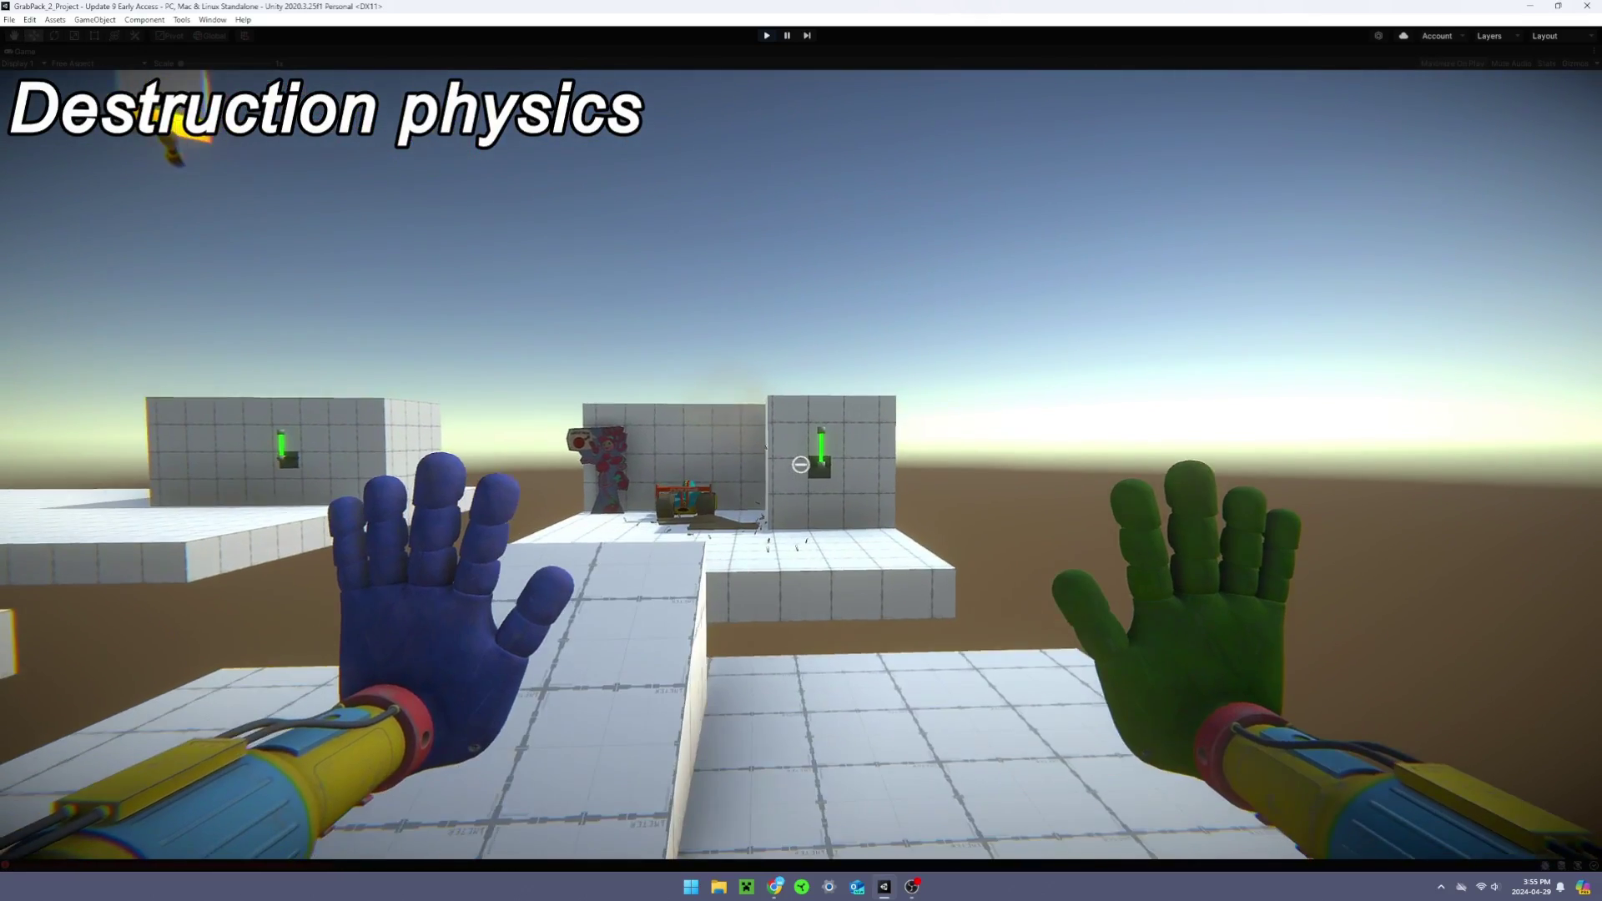
{"action": "right_click", "coordinate": [801, 464]}
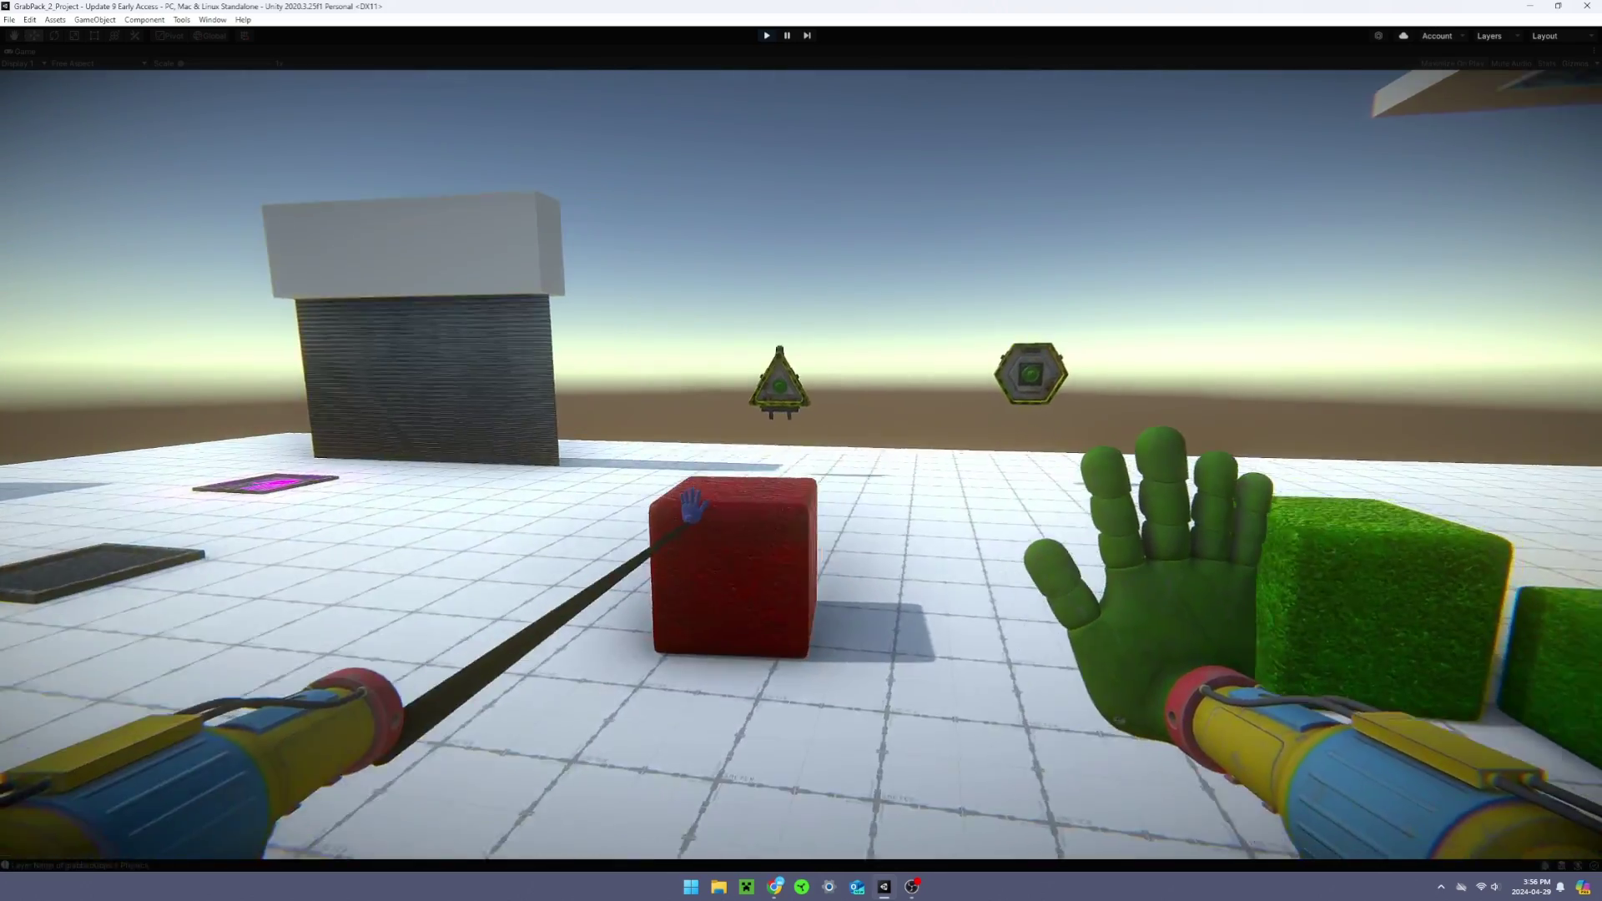
{"action": "right_click", "coordinate": [801, 464]}
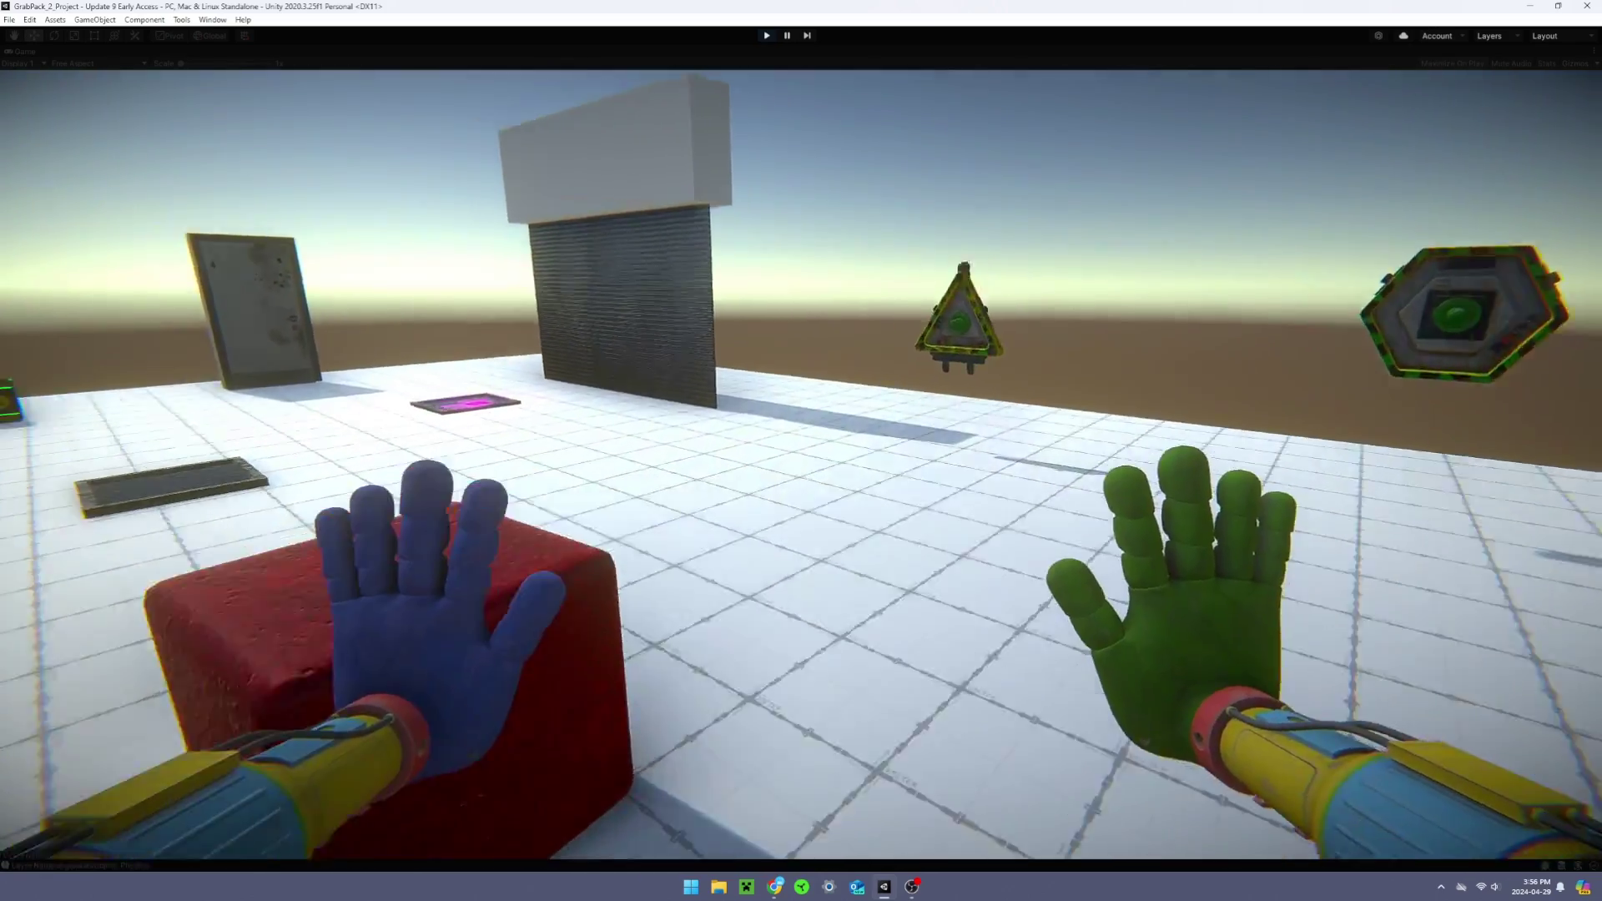
- Playtest carrying a battery with the green hand and inserting it into the wall-mounted power socket
{"action": "key", "text": "d"}
{"action": "key", "text": "3"}
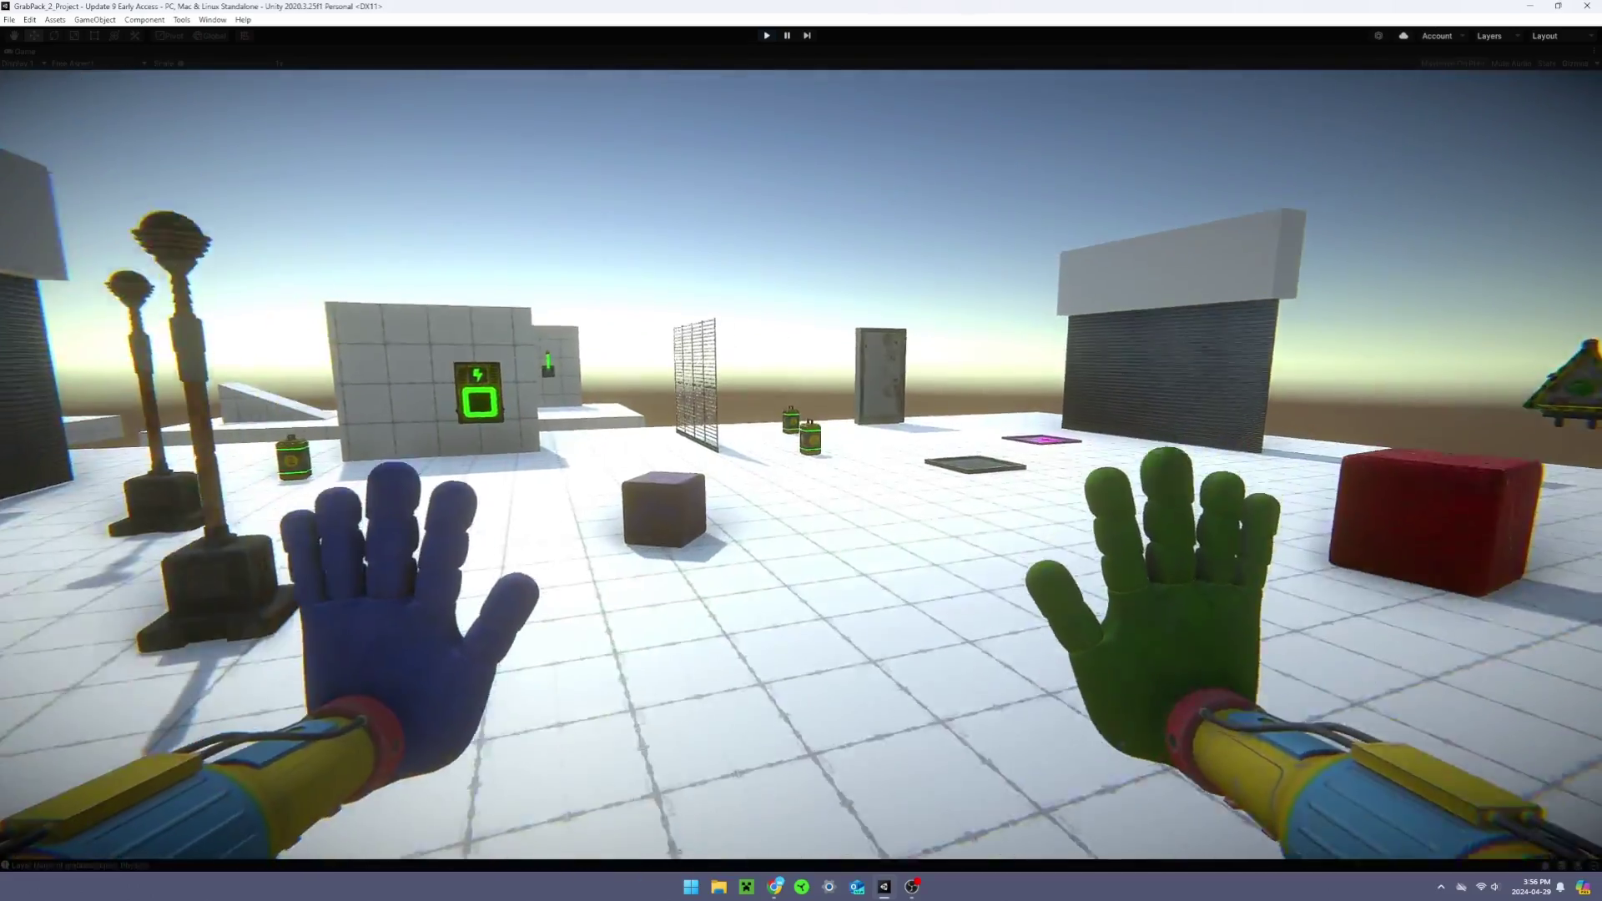
{"action": "key", "text": "w"}
{"action": "key", "text": "w"}
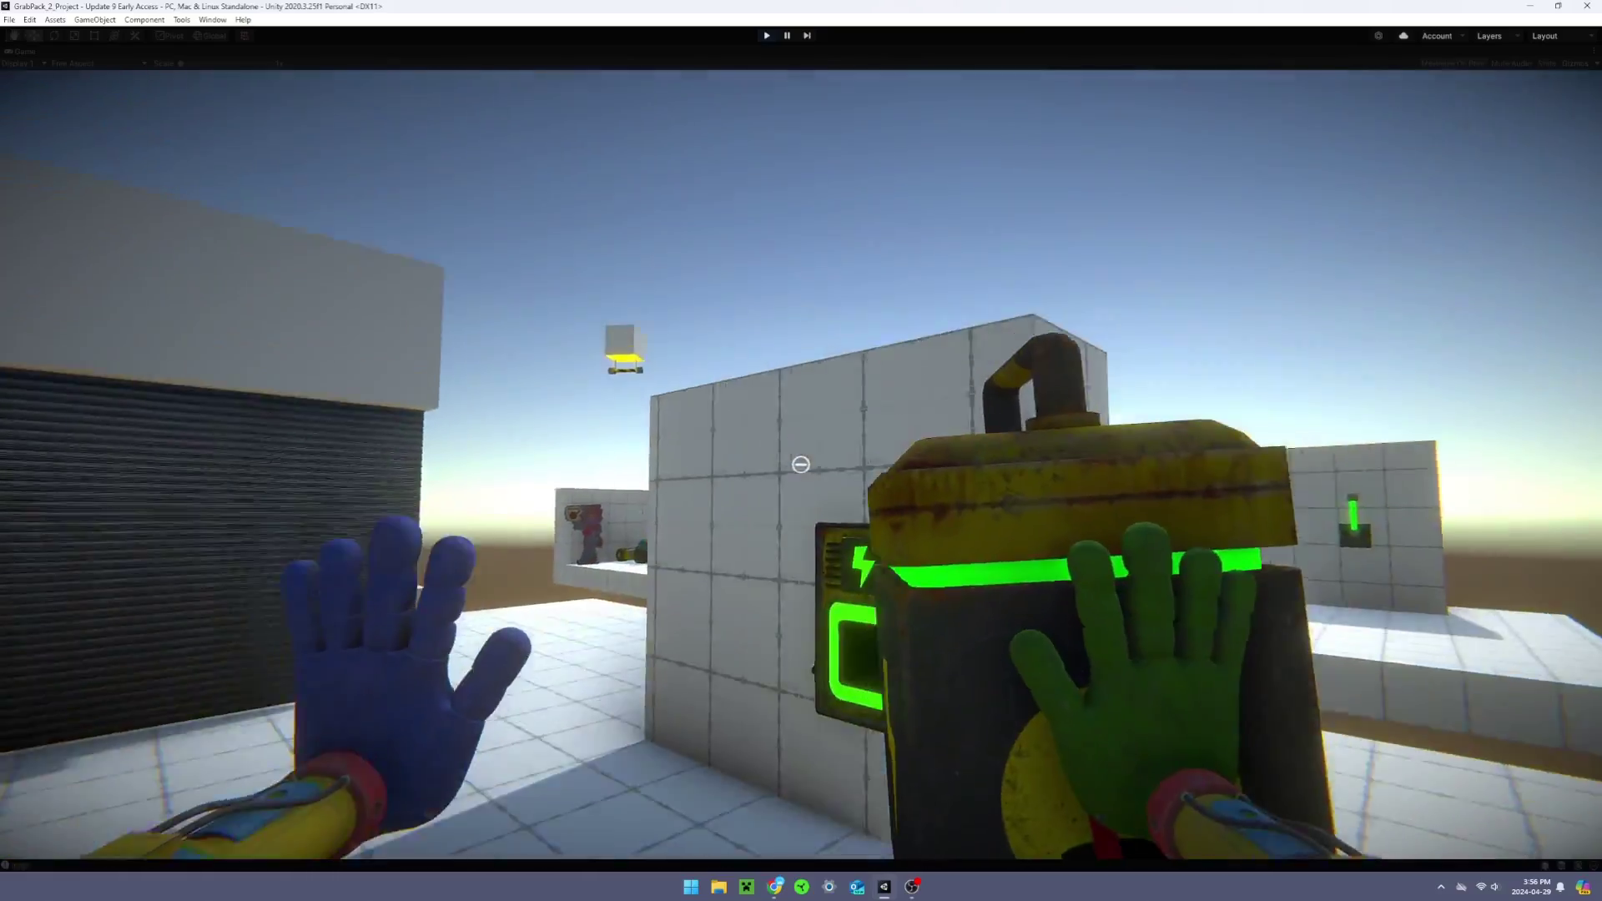
{"action": "right_click", "coordinate": [801, 464]}
{"action": "key", "text": "s"}
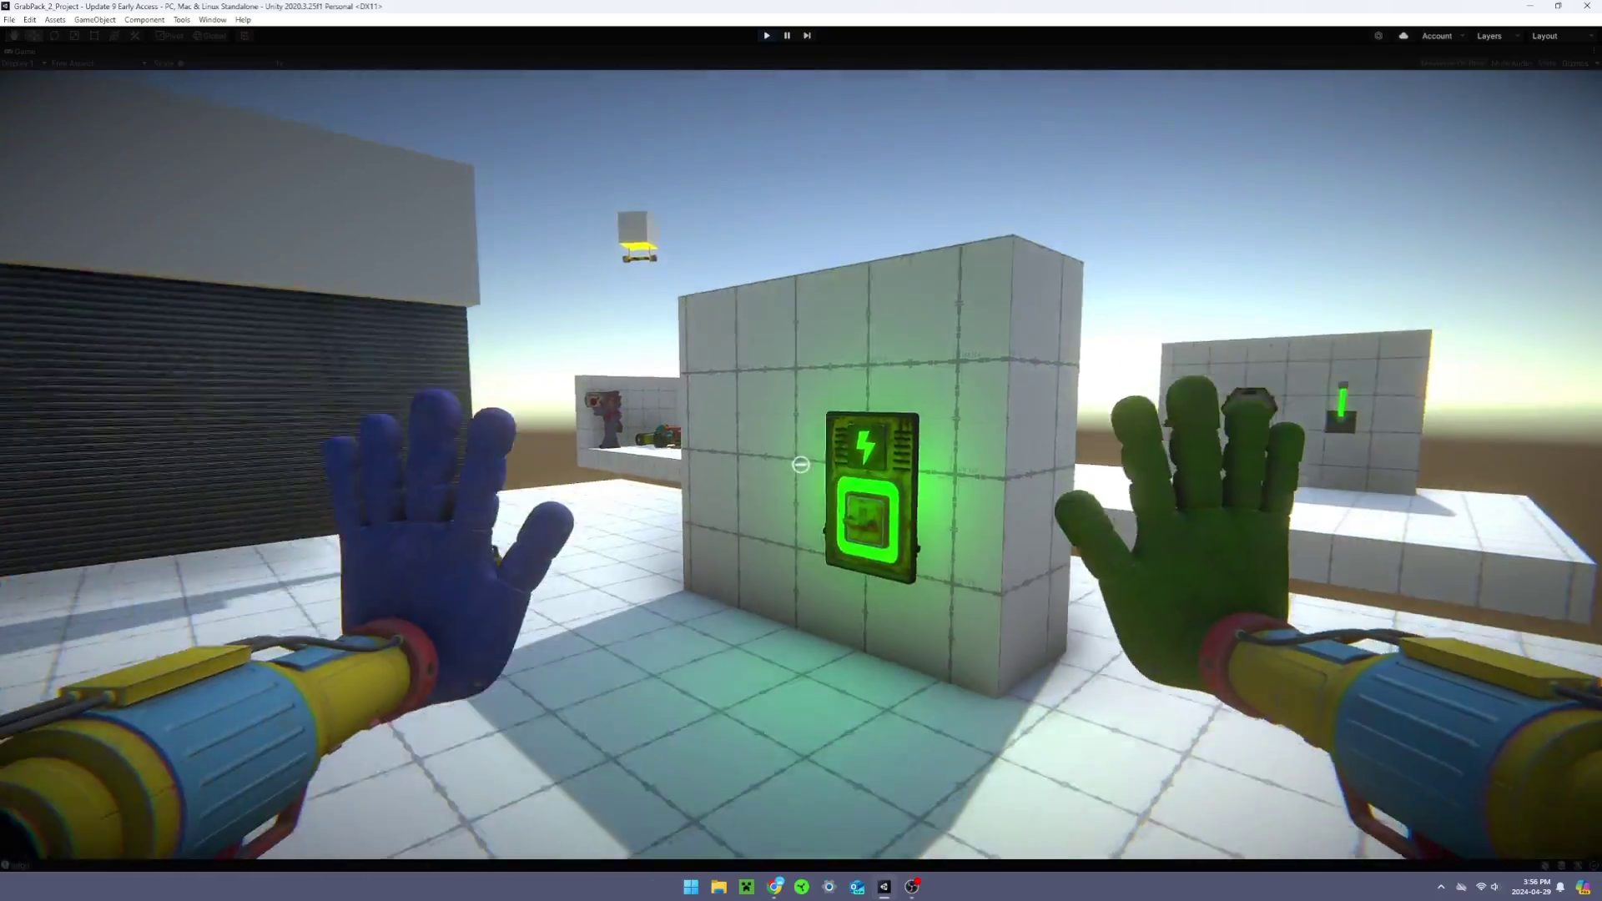
{"action": "key", "text": "w"}
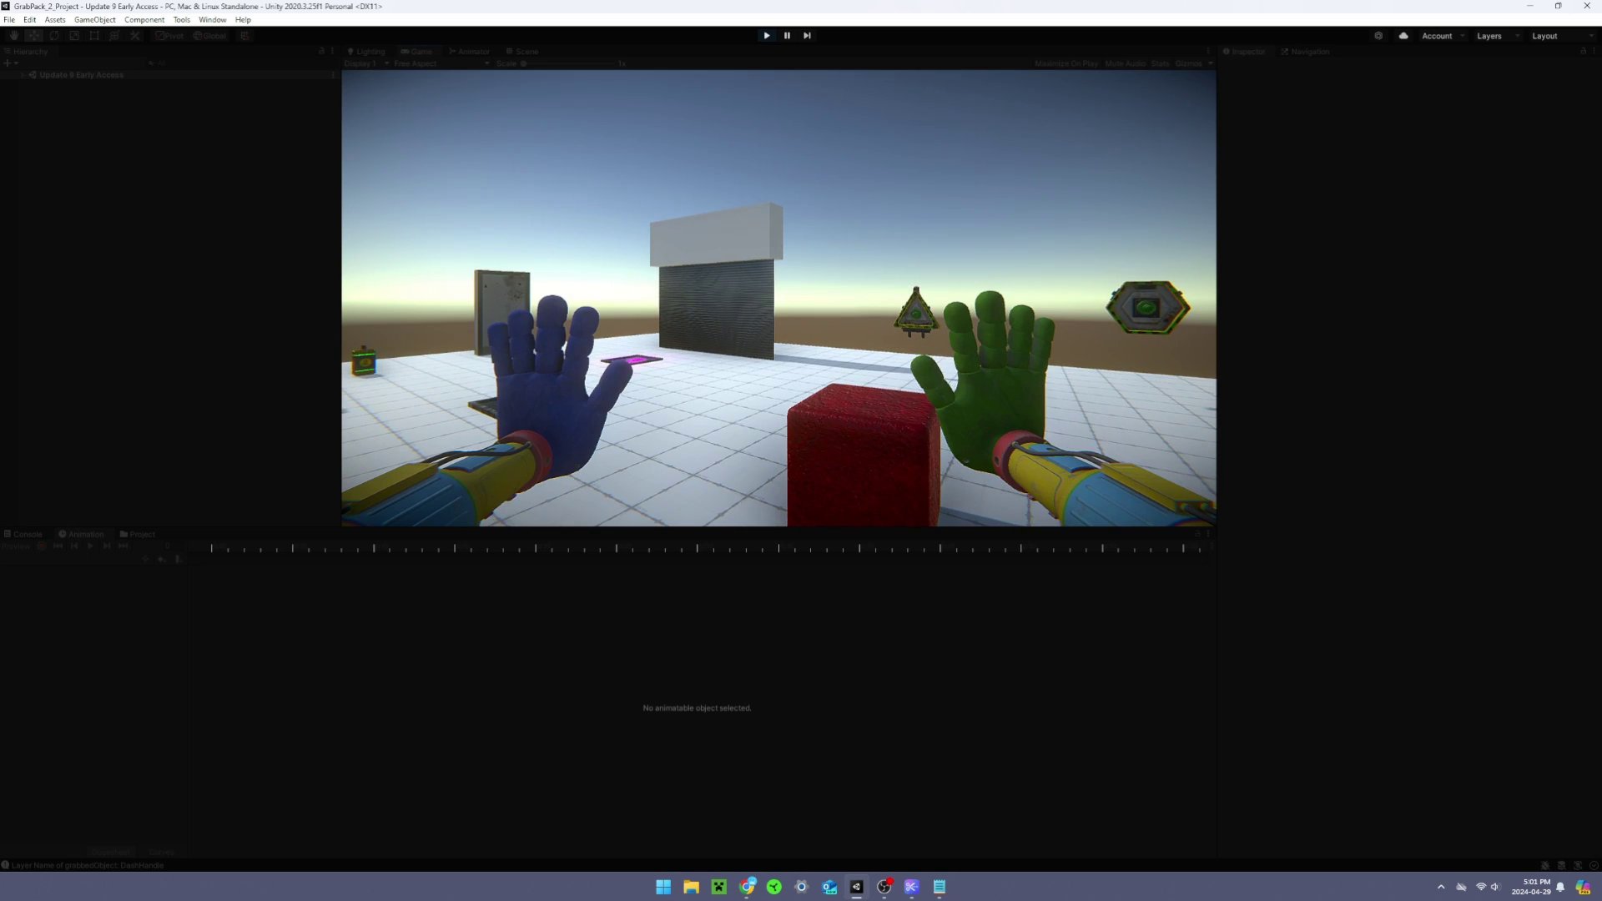
- Walk through the running level past the shutter doors towards the far platforms
{"action": "key", "text": "w"}
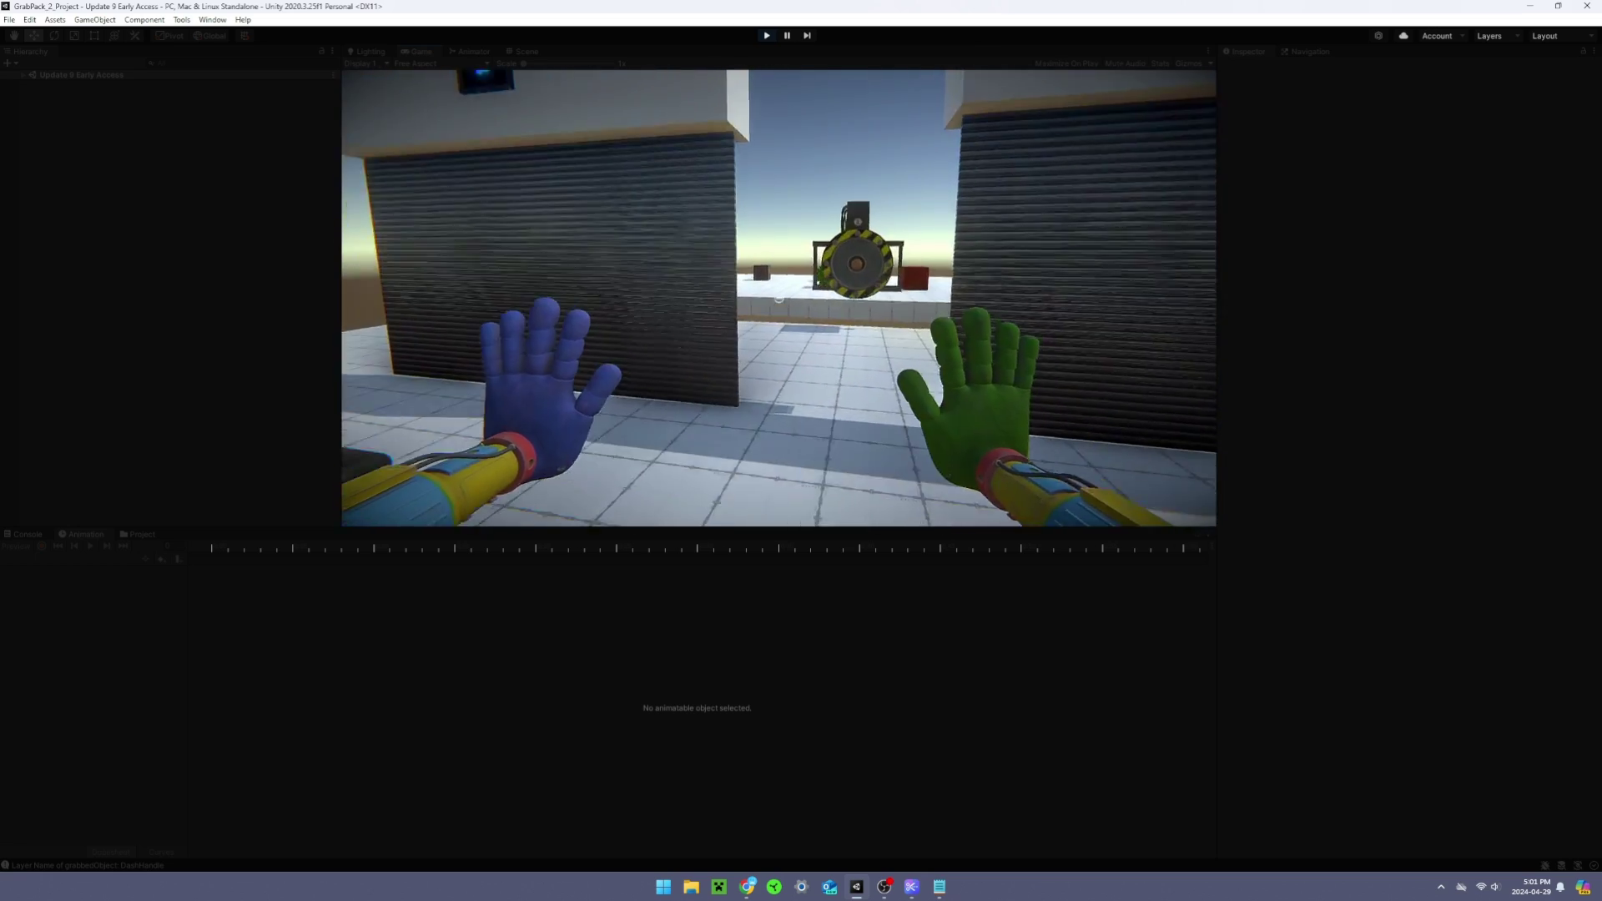
{"action": "key", "text": "w"}
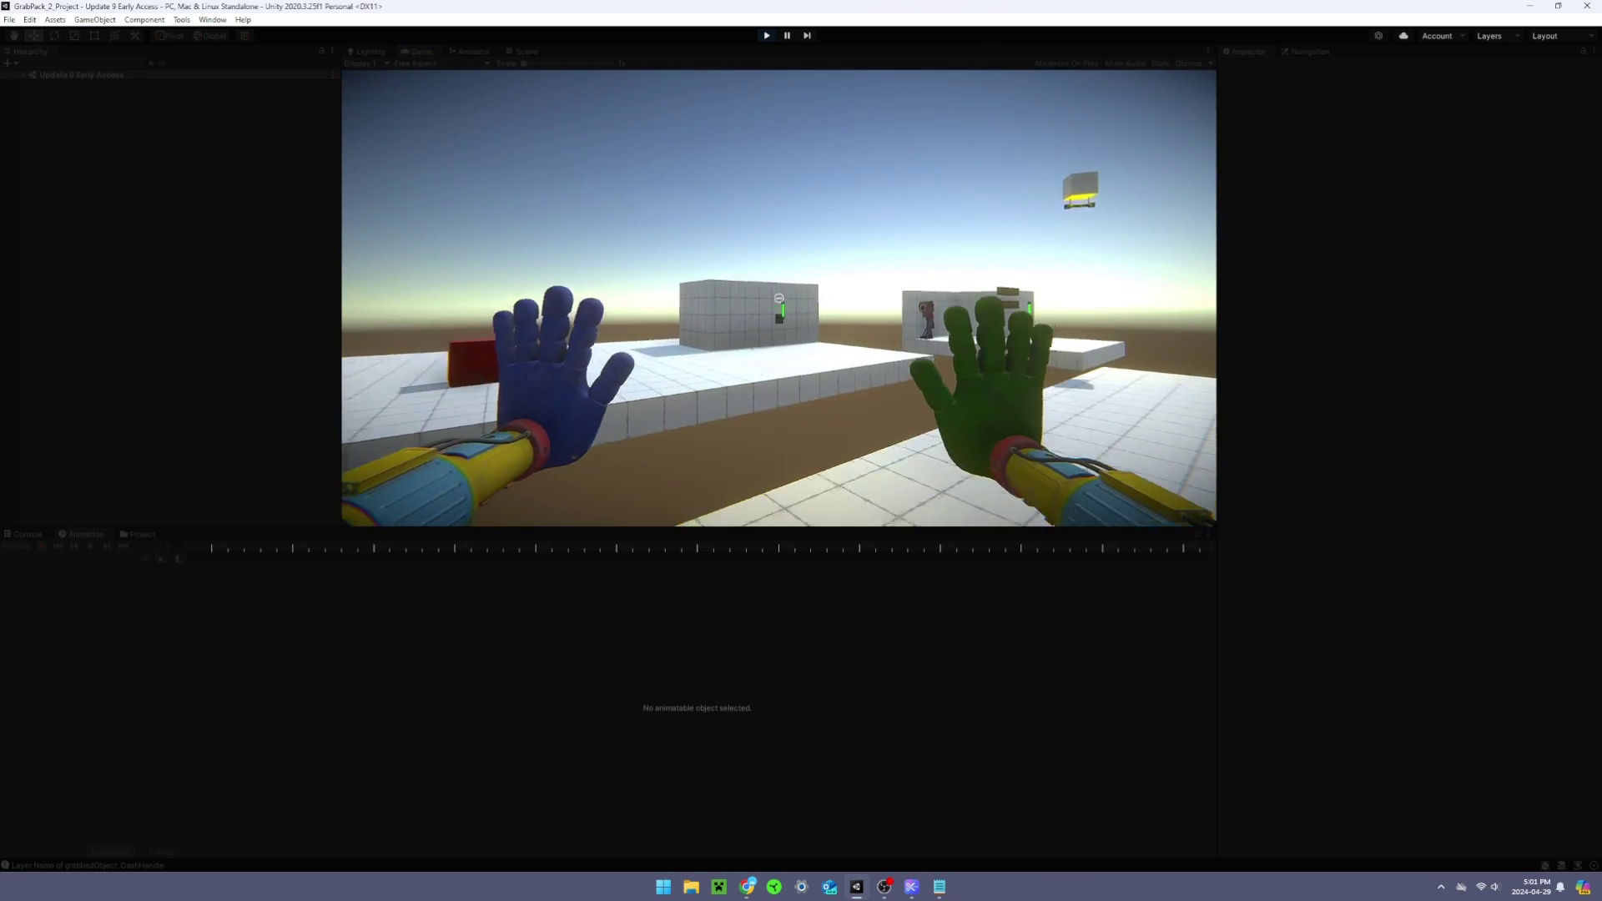
{"action": "key", "text": "w"}
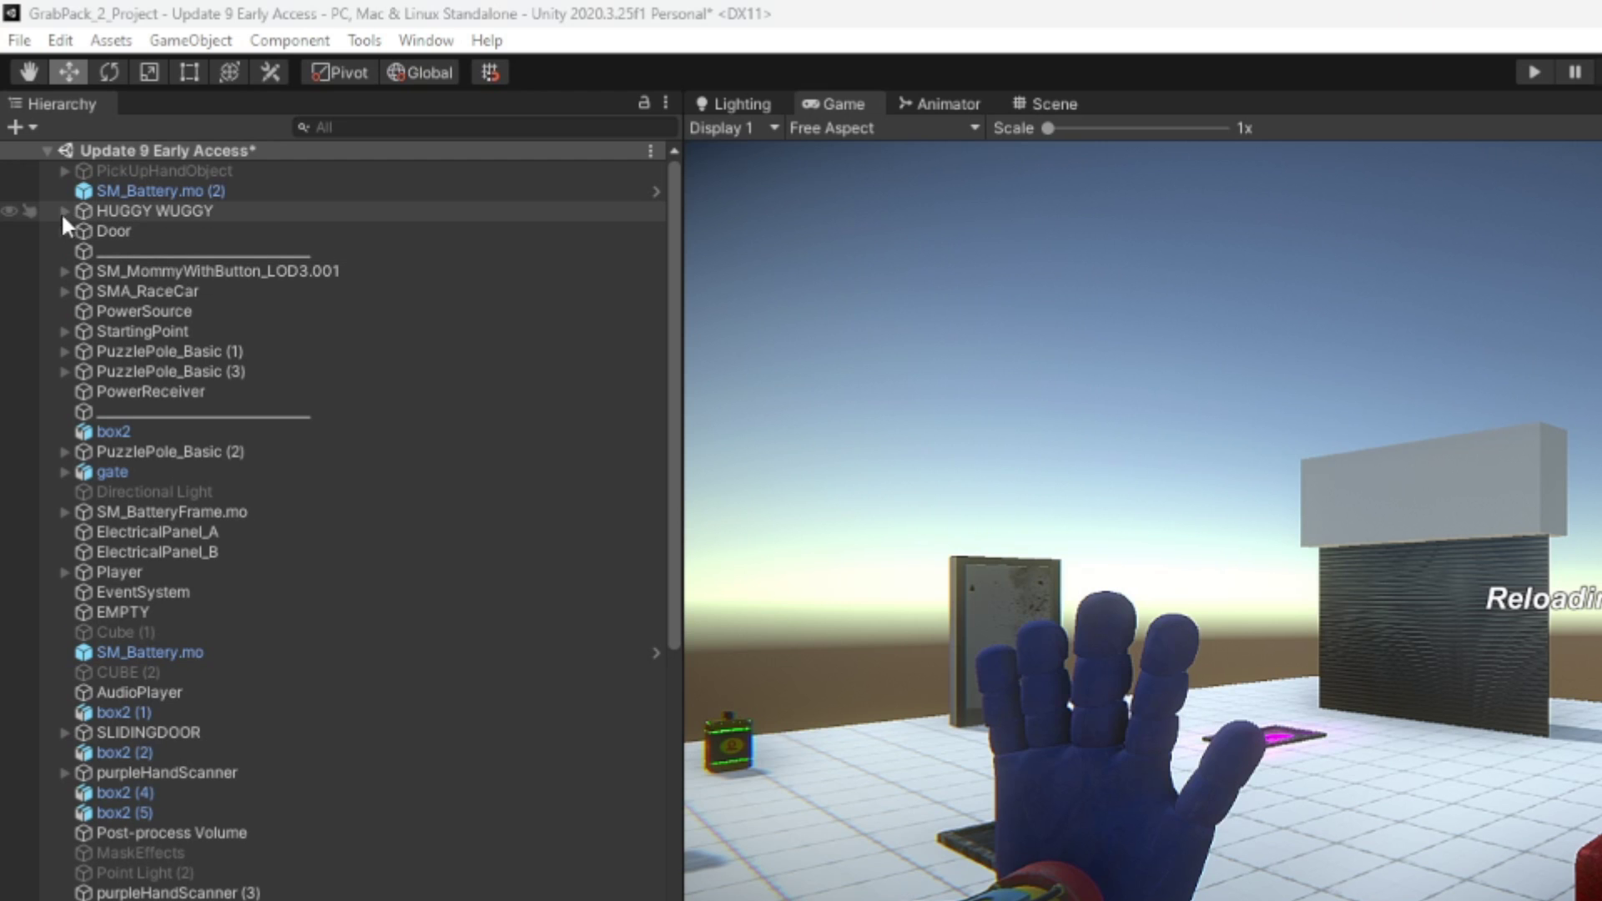
- Duplicate DeathMessage1 in the DeathCanvas of HUGGY WUGGY and place the copy directly below the original
{"action": "left_click", "coordinate": [32, 105]}
{"action": "left_click", "coordinate": [41, 115]}
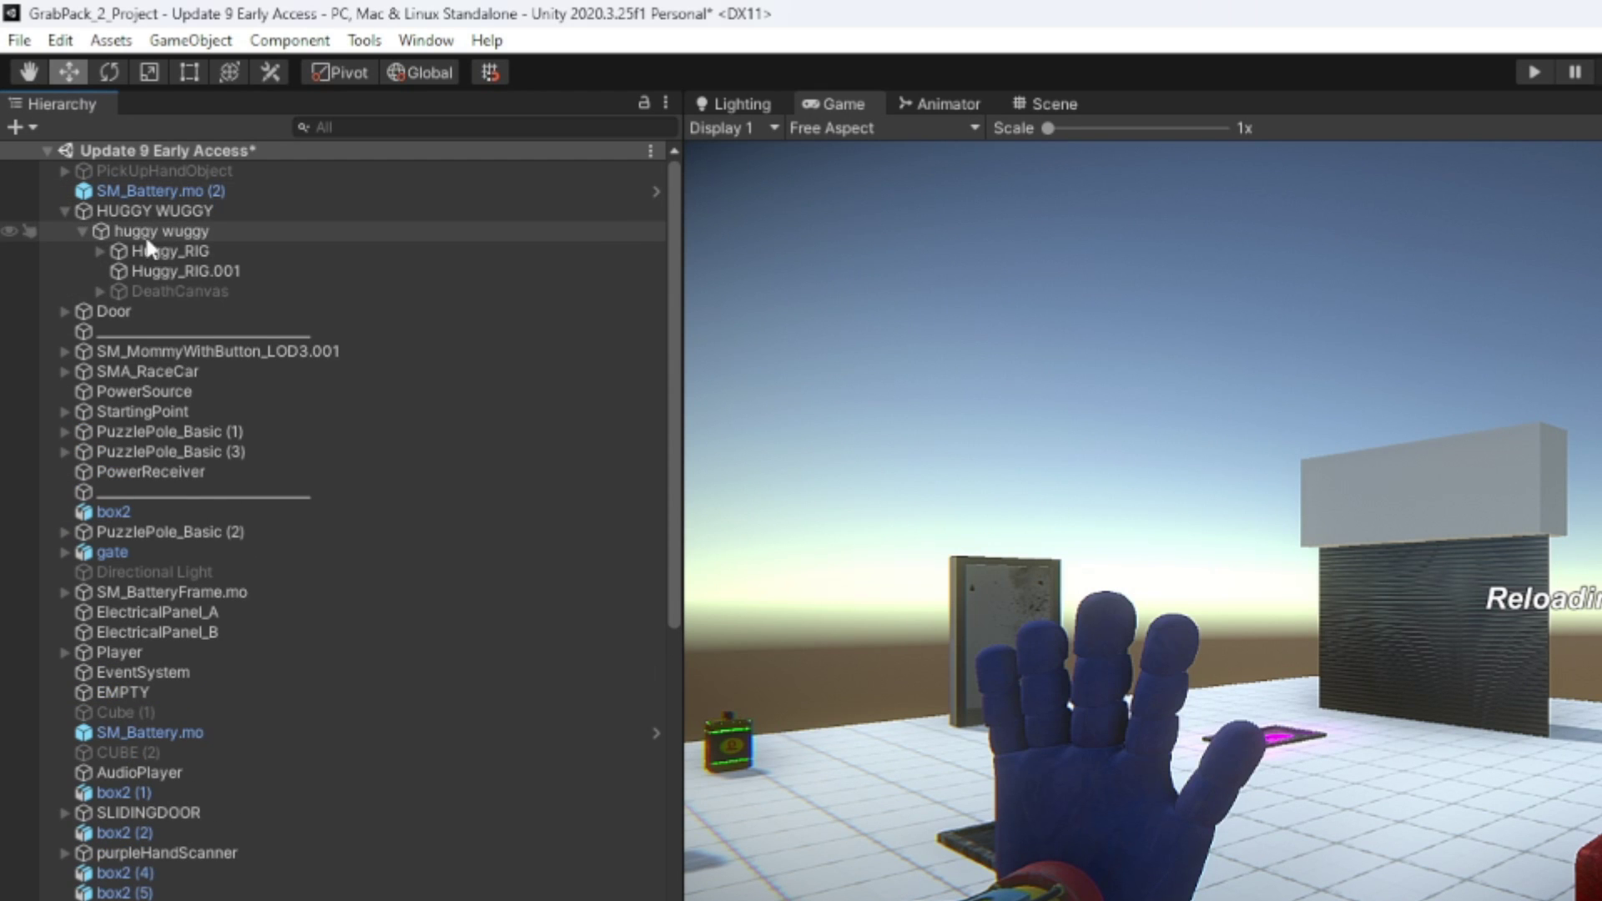
{"action": "left_click", "coordinate": [99, 289]}
{"action": "left_click", "coordinate": [195, 372]}
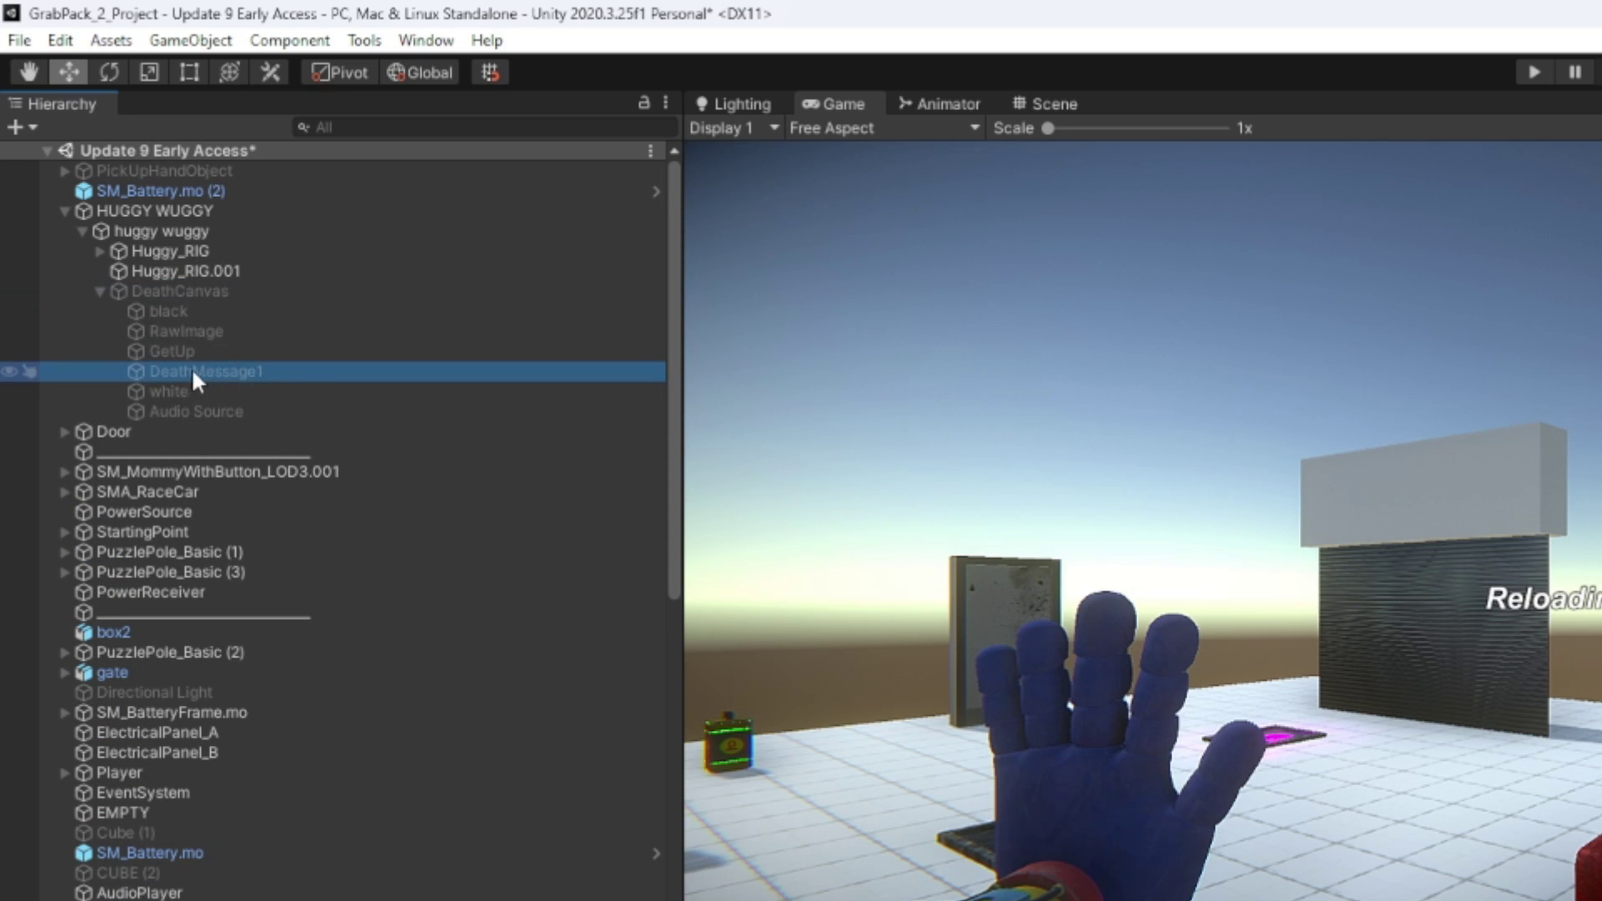
{"action": "key", "text": "ctrl+d"}
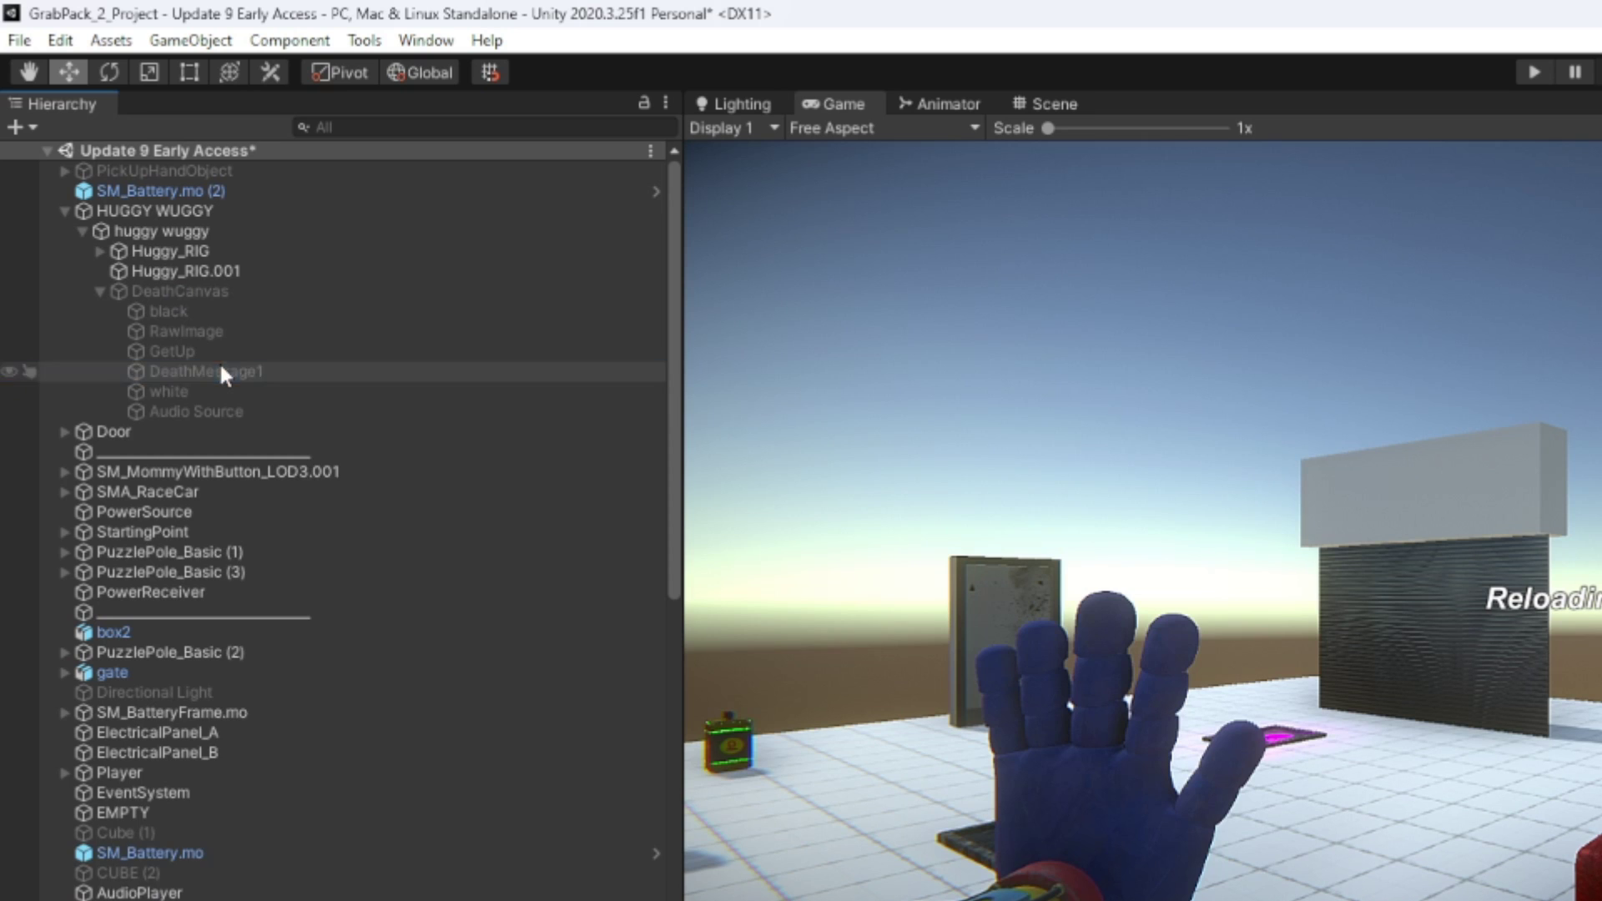
{"action": "left_click_drag", "start_coordinate": [203, 430], "coordinate": [192, 382]}
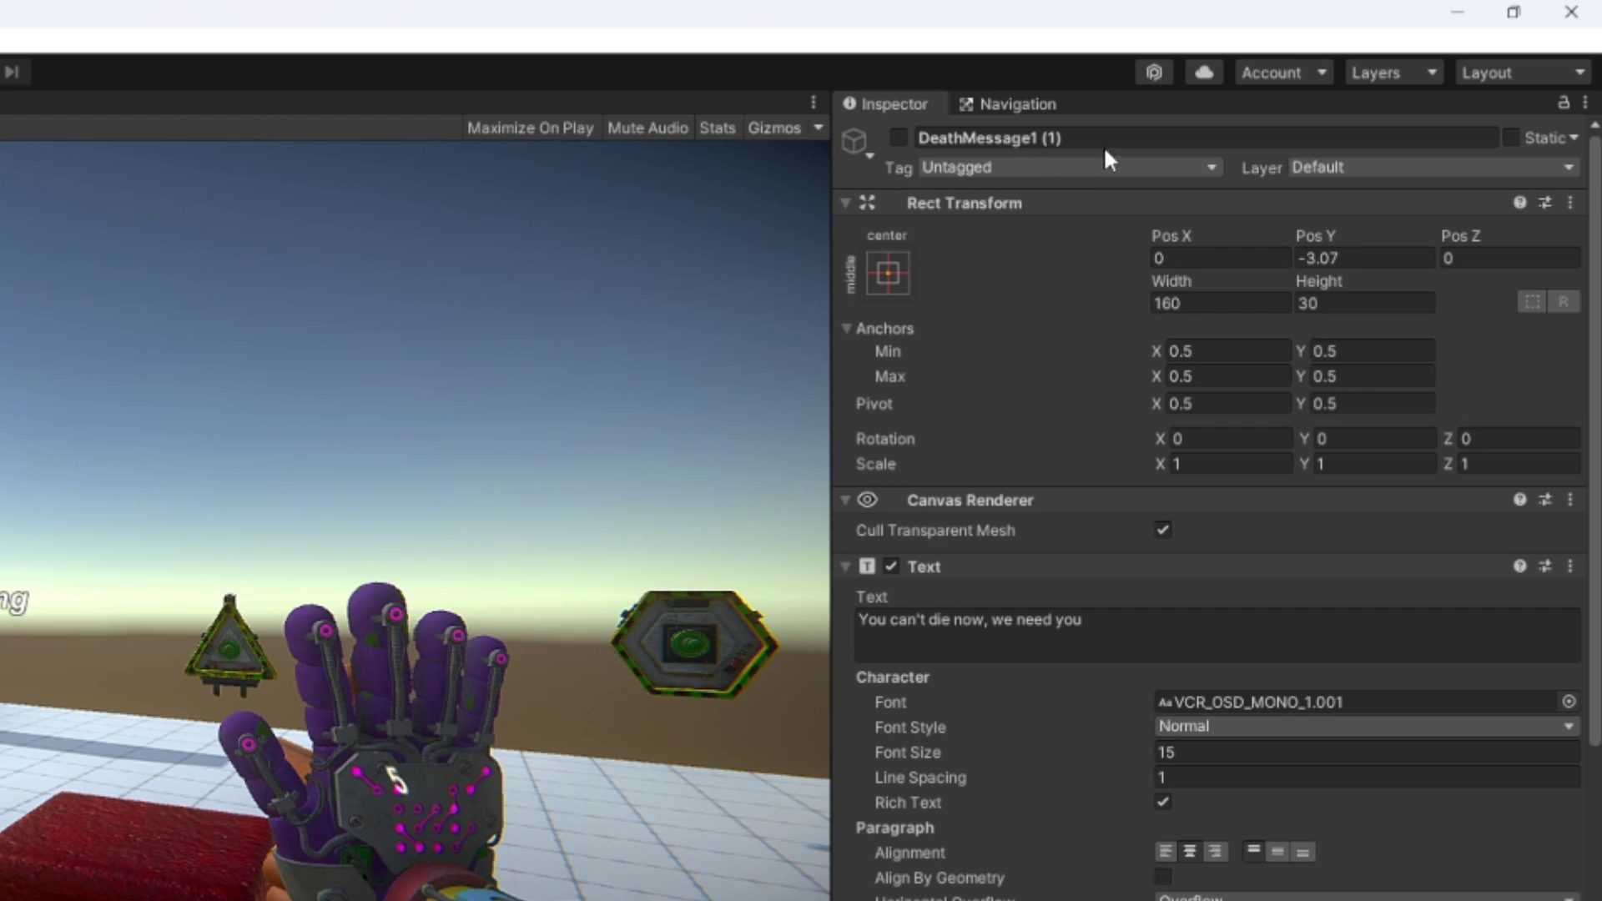
- Rename the duplicated message DeathMessage2 and replace its displayed text with "Death message"
{"action": "left_click_drag", "start_coordinate": [1064, 137], "coordinate": [1031, 140]}
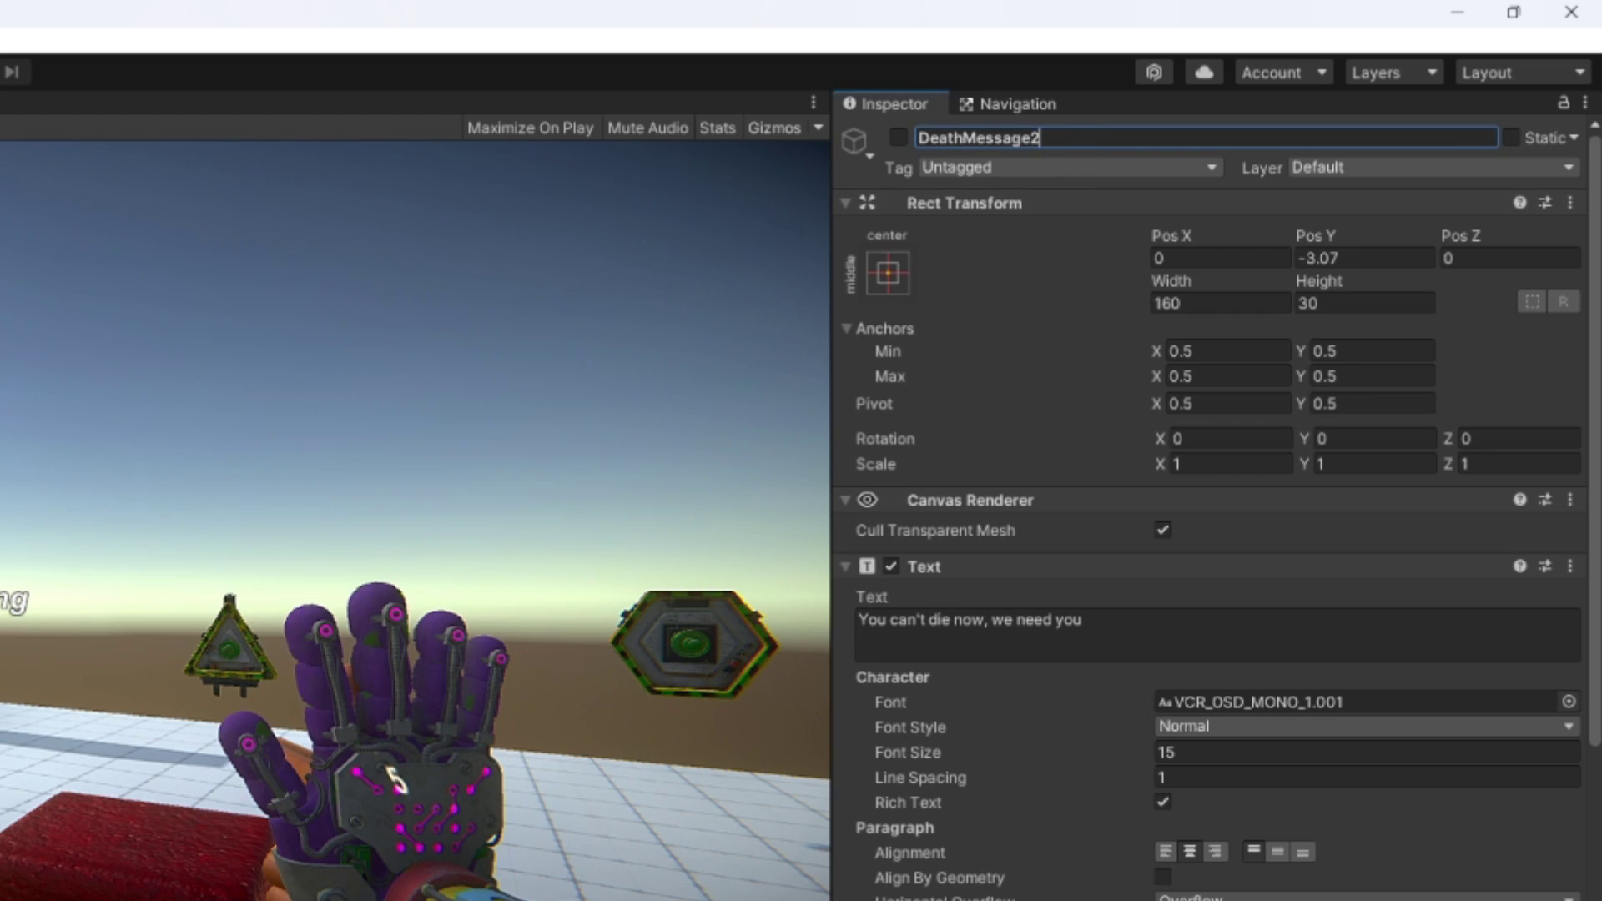
{"action": "type", "text": "2"}
{"action": "key", "text": "Return"}
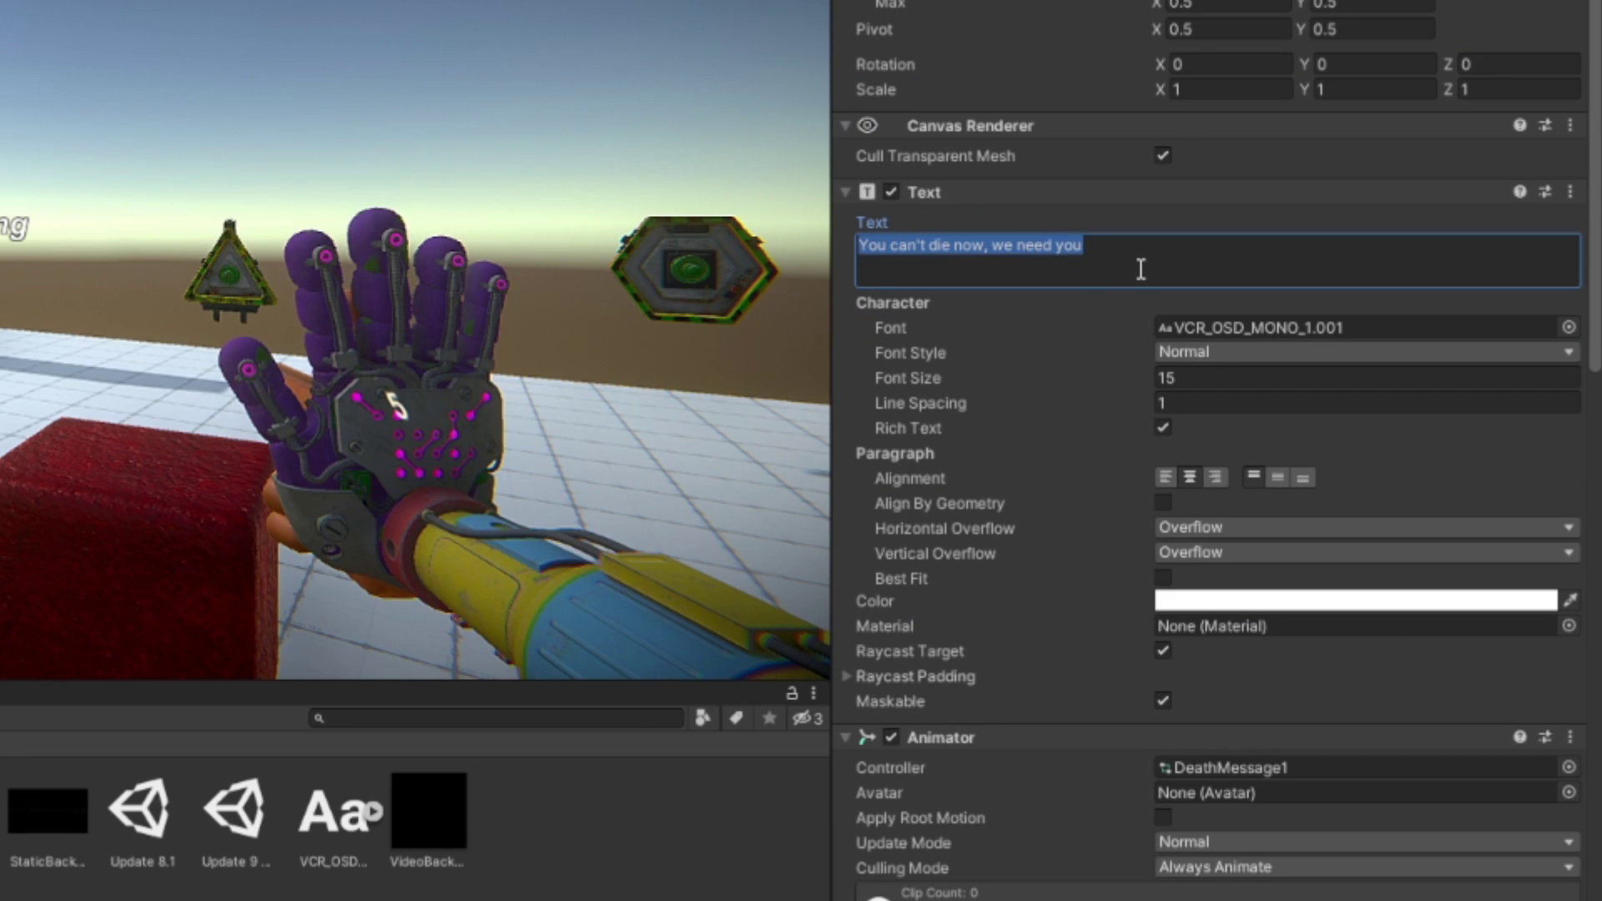
{"action": "key", "text": "BackSpace"}
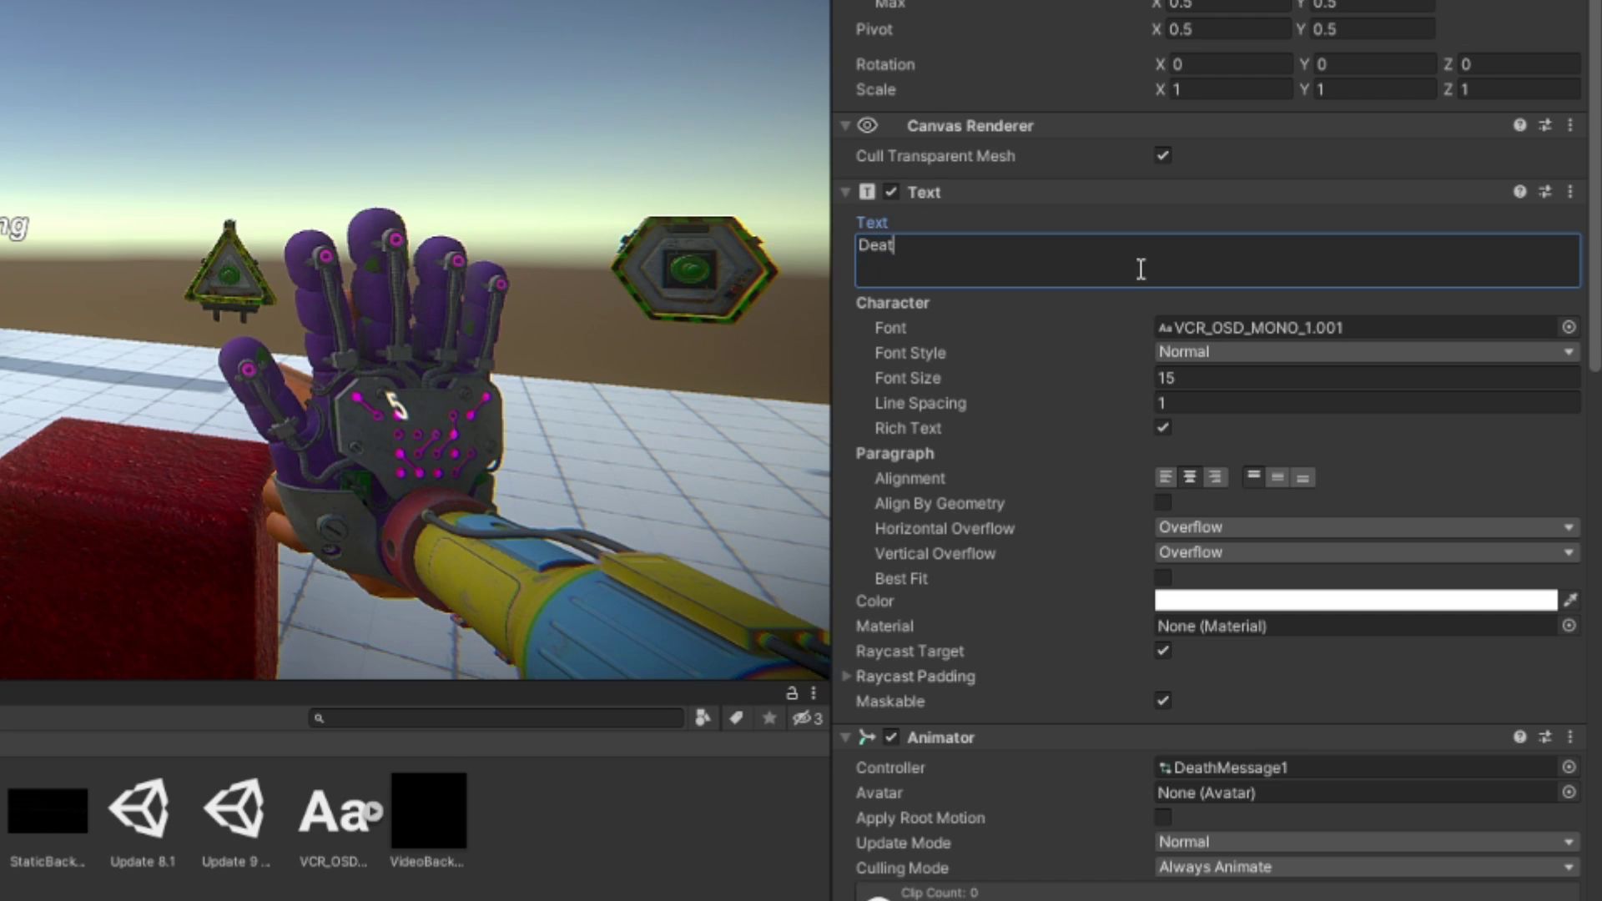
{"action": "type", "text": "Death message"}
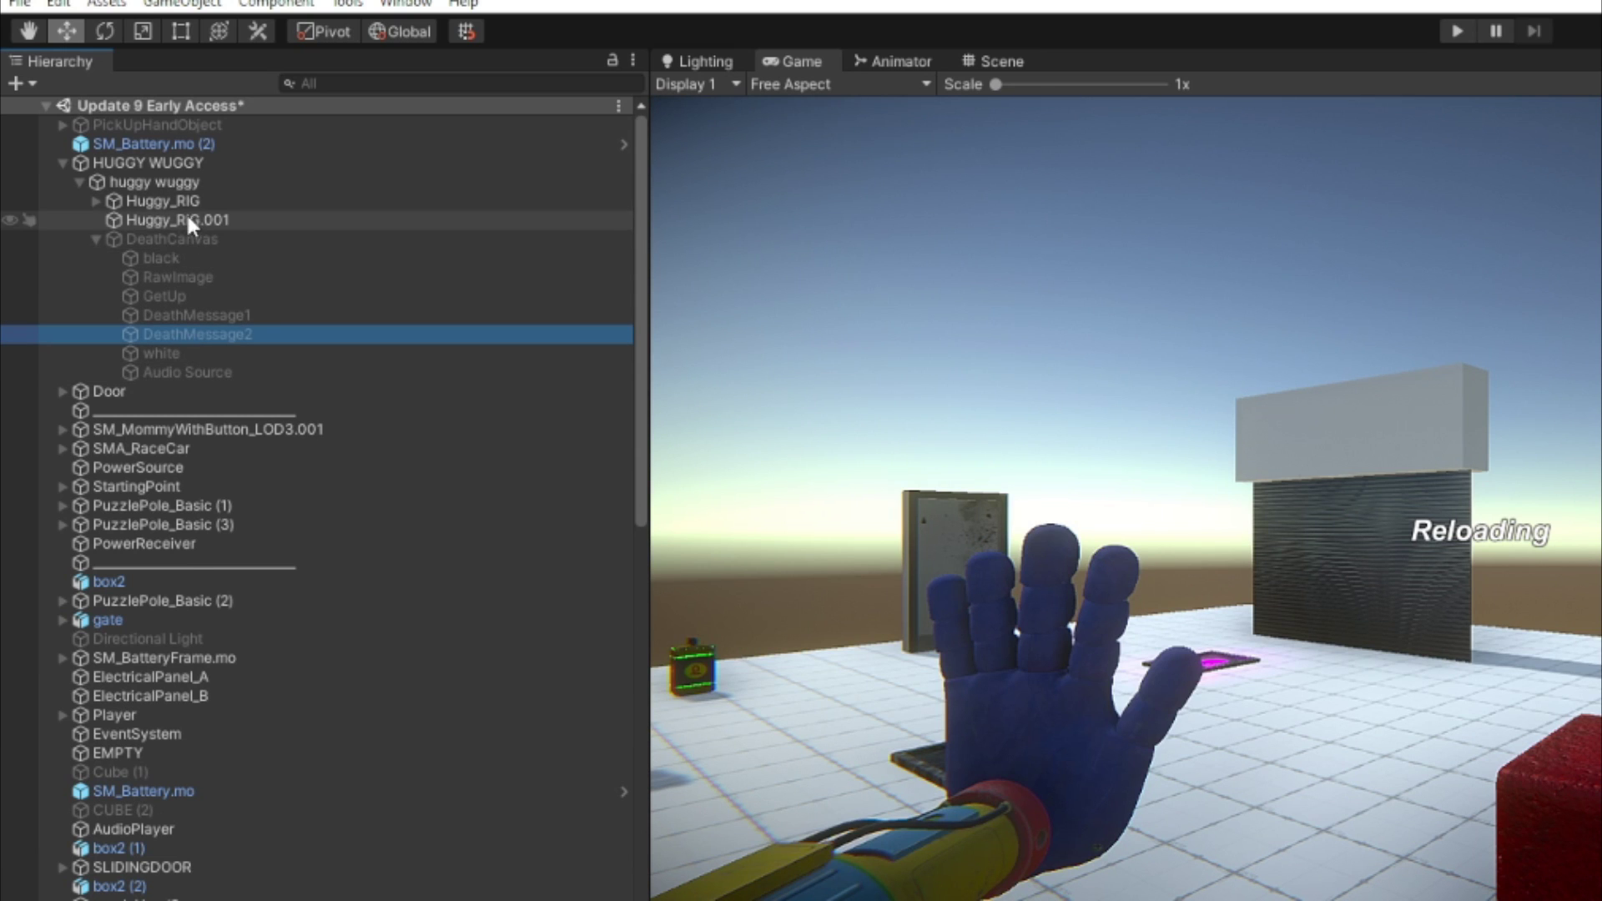
- Add DeathMessage2 as Element 1 of the Deathmessages list in huggy wuggy's Kill Player script
{"action": "left_click", "coordinate": [180, 189]}
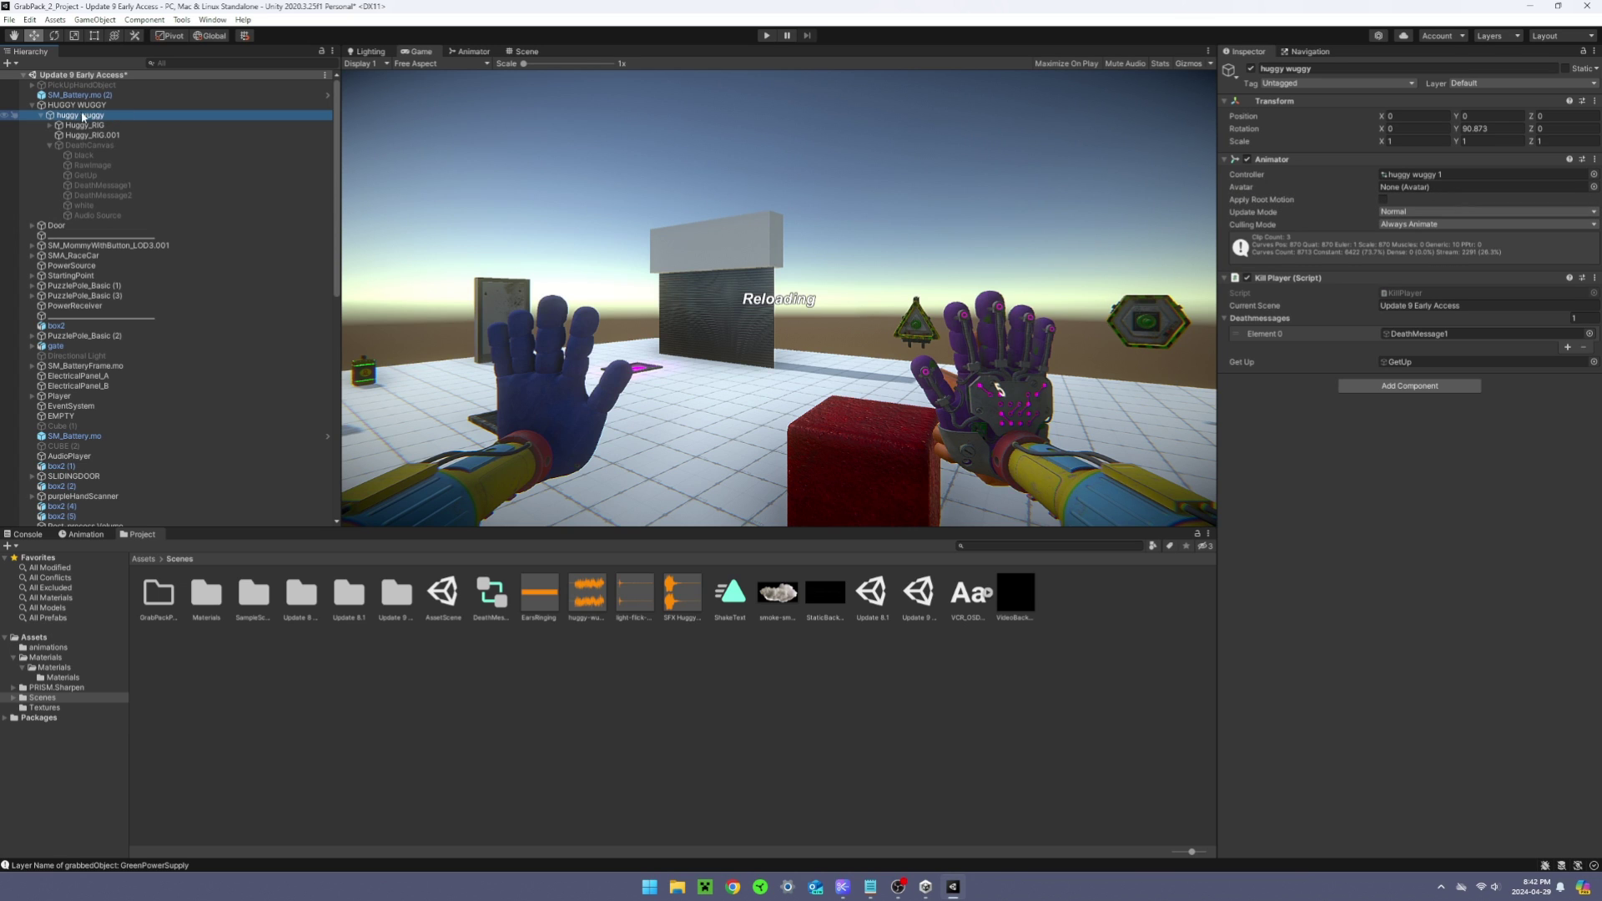
{"action": "left_click", "coordinate": [1275, 201]}
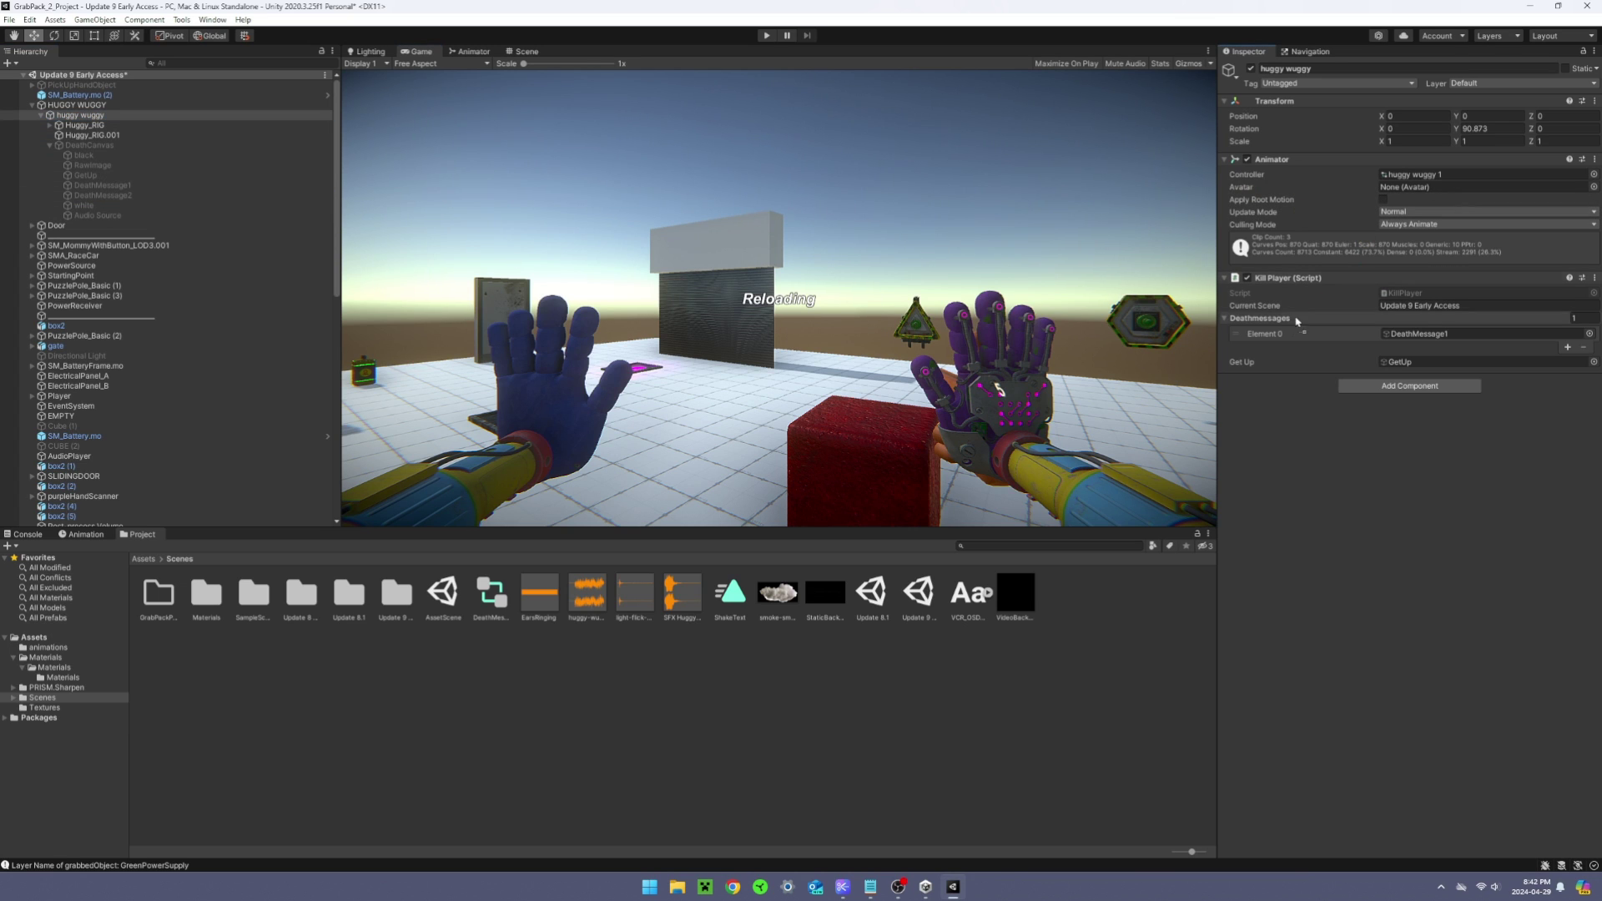
{"action": "left_click_drag", "start_coordinate": [1280, 321], "coordinate": [1281, 319]}
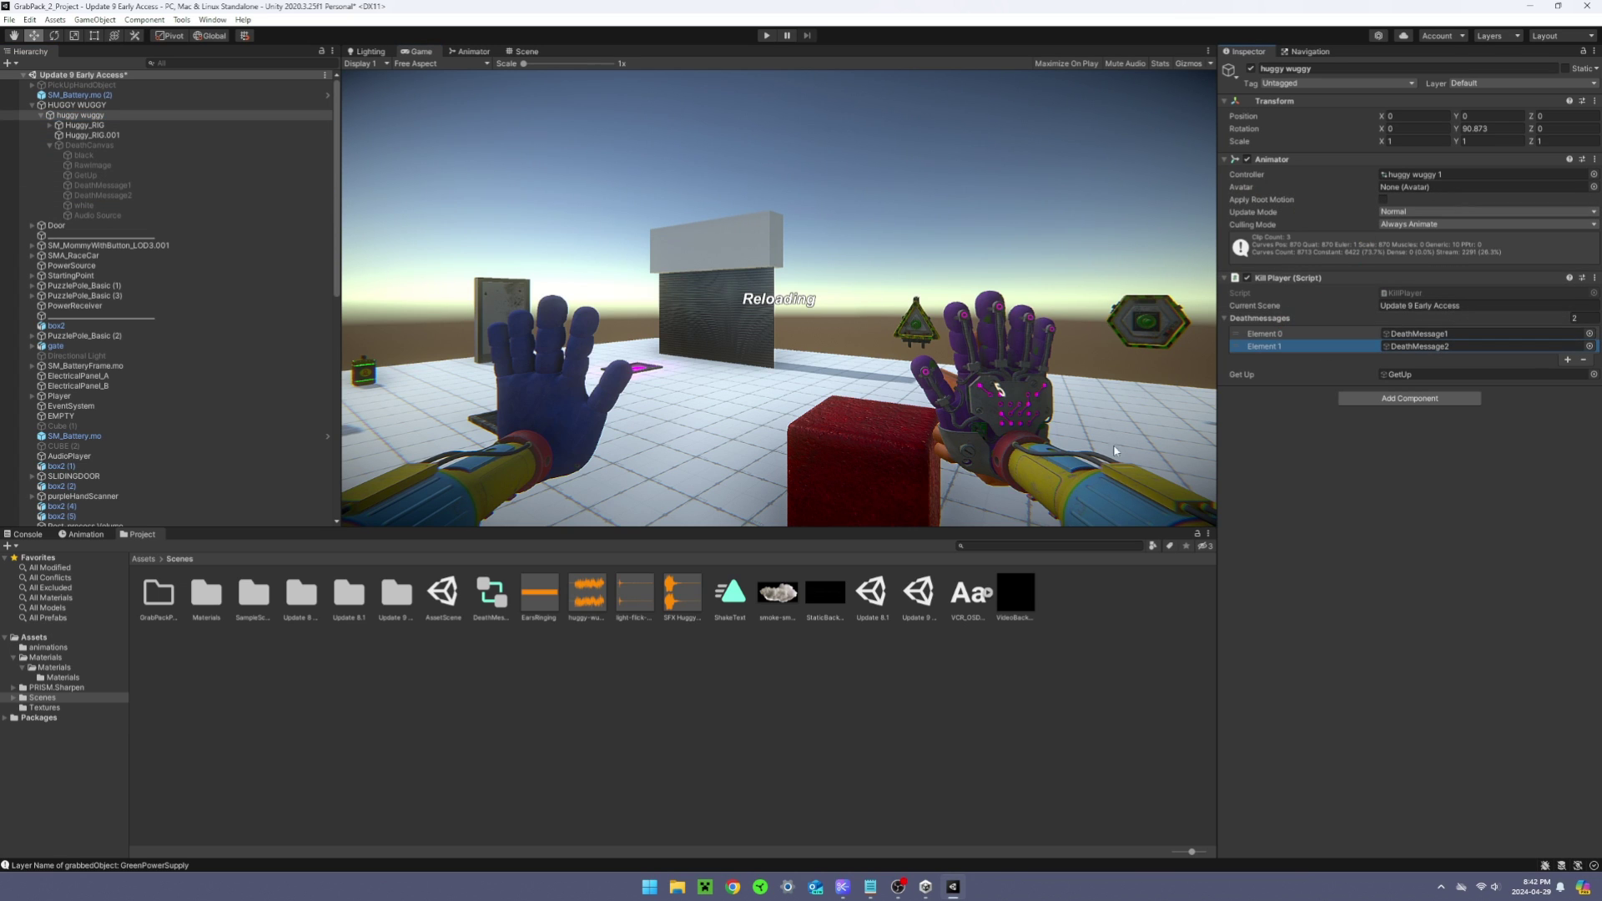
- Run the scene and approach Huggy Wuggy to test the death messages
{"action": "key", "text": "ctrl+p"}
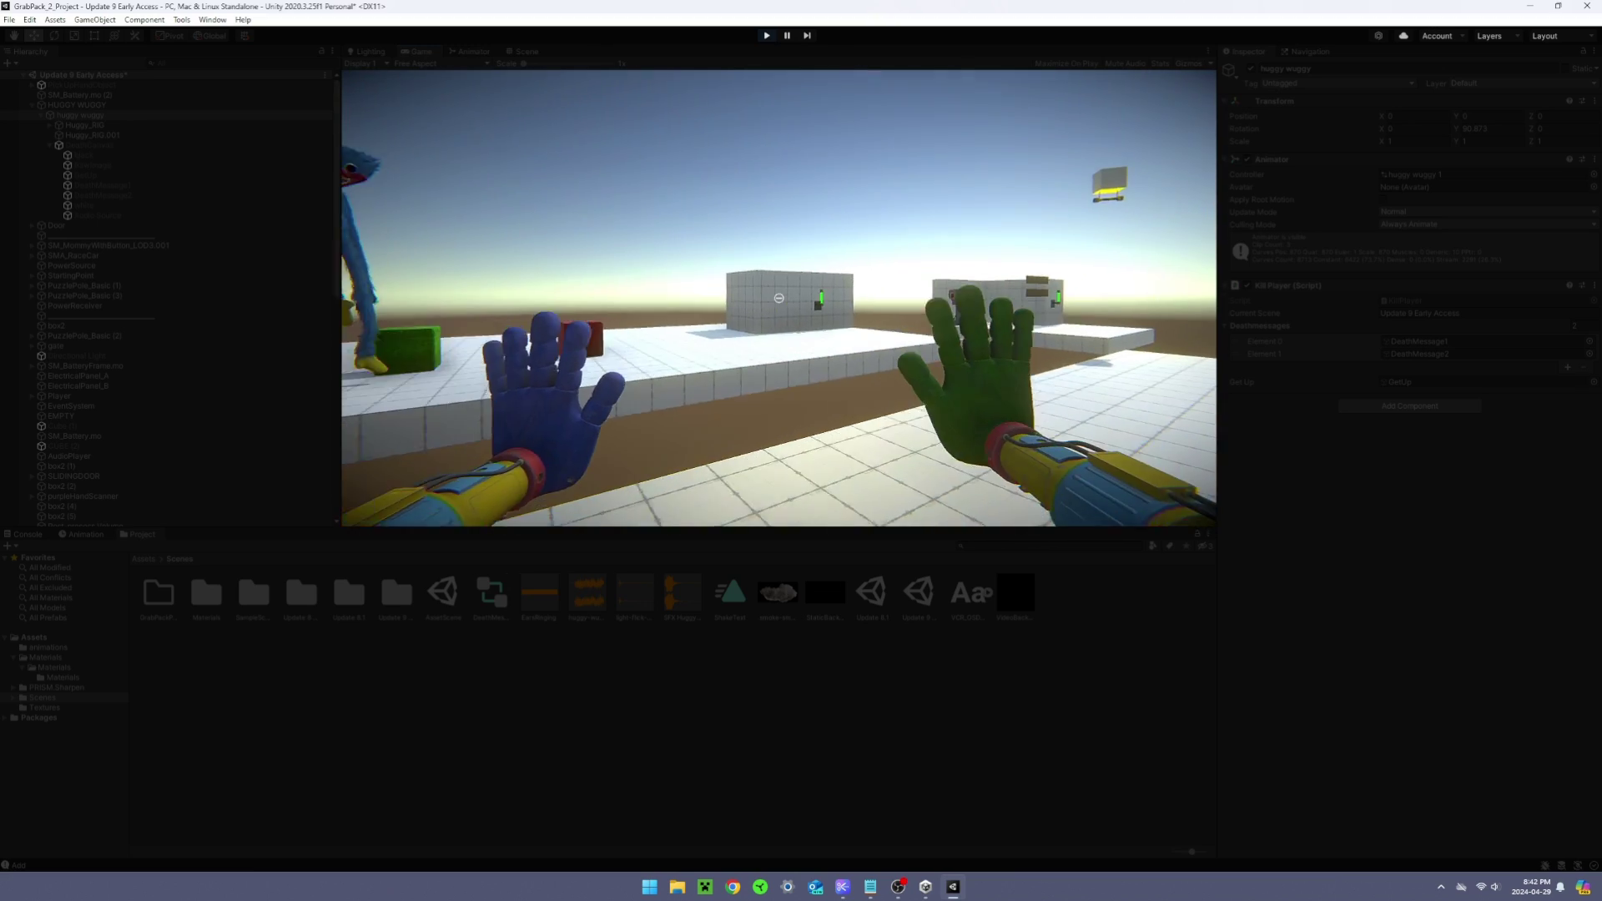
{"action": "key", "text": "w"}
{"action": "right_click", "coordinate": [779, 297]}
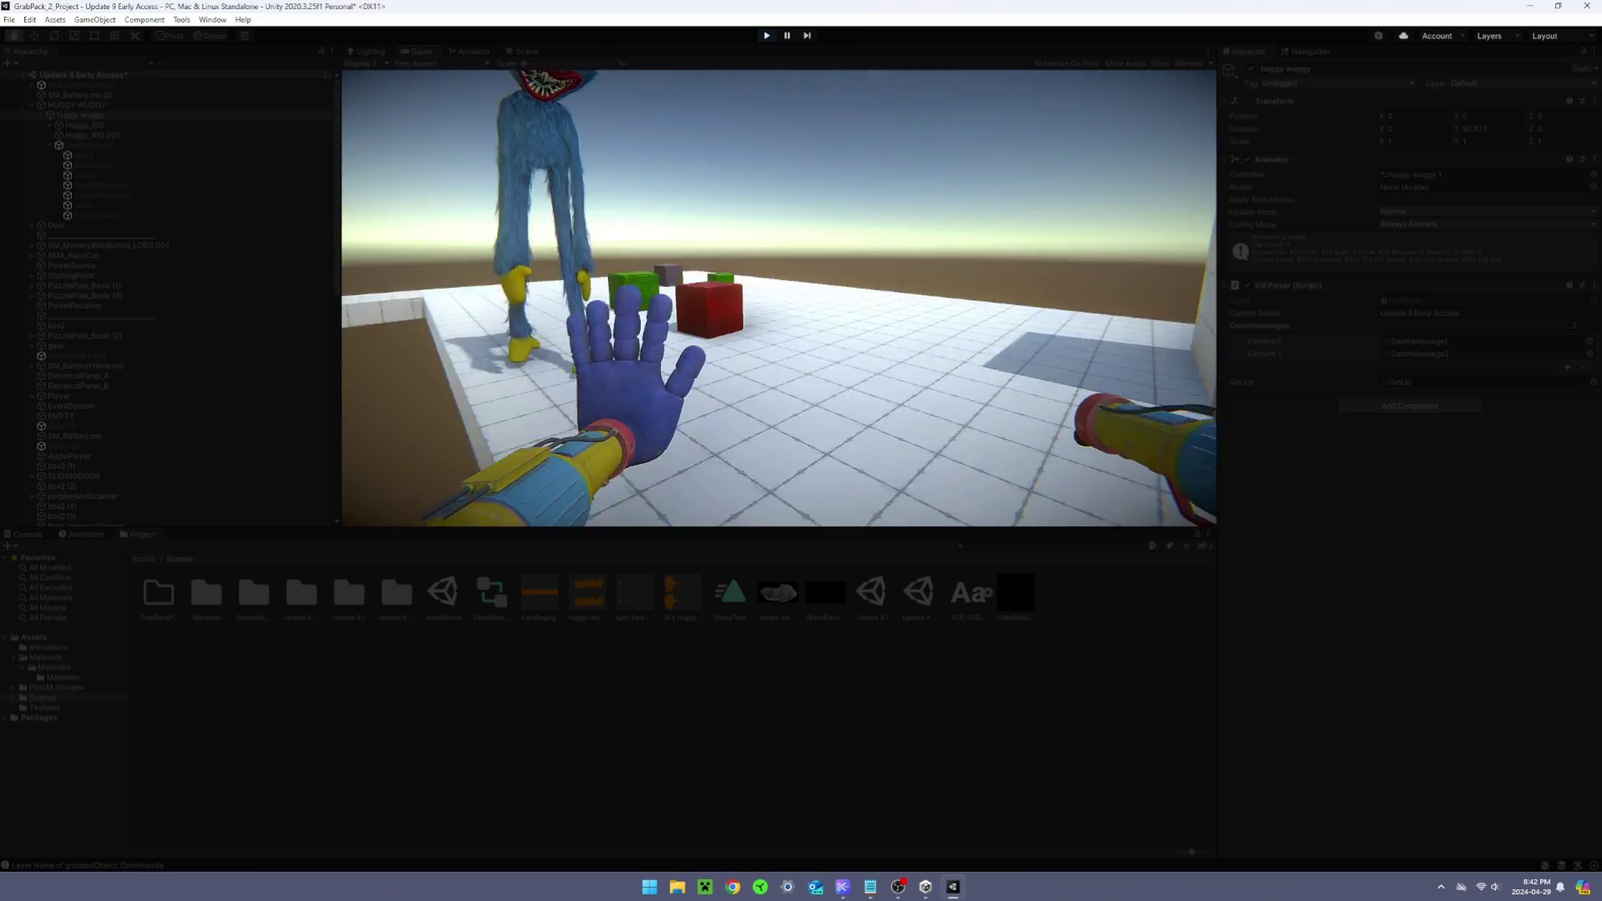
{"action": "key", "text": "q"}
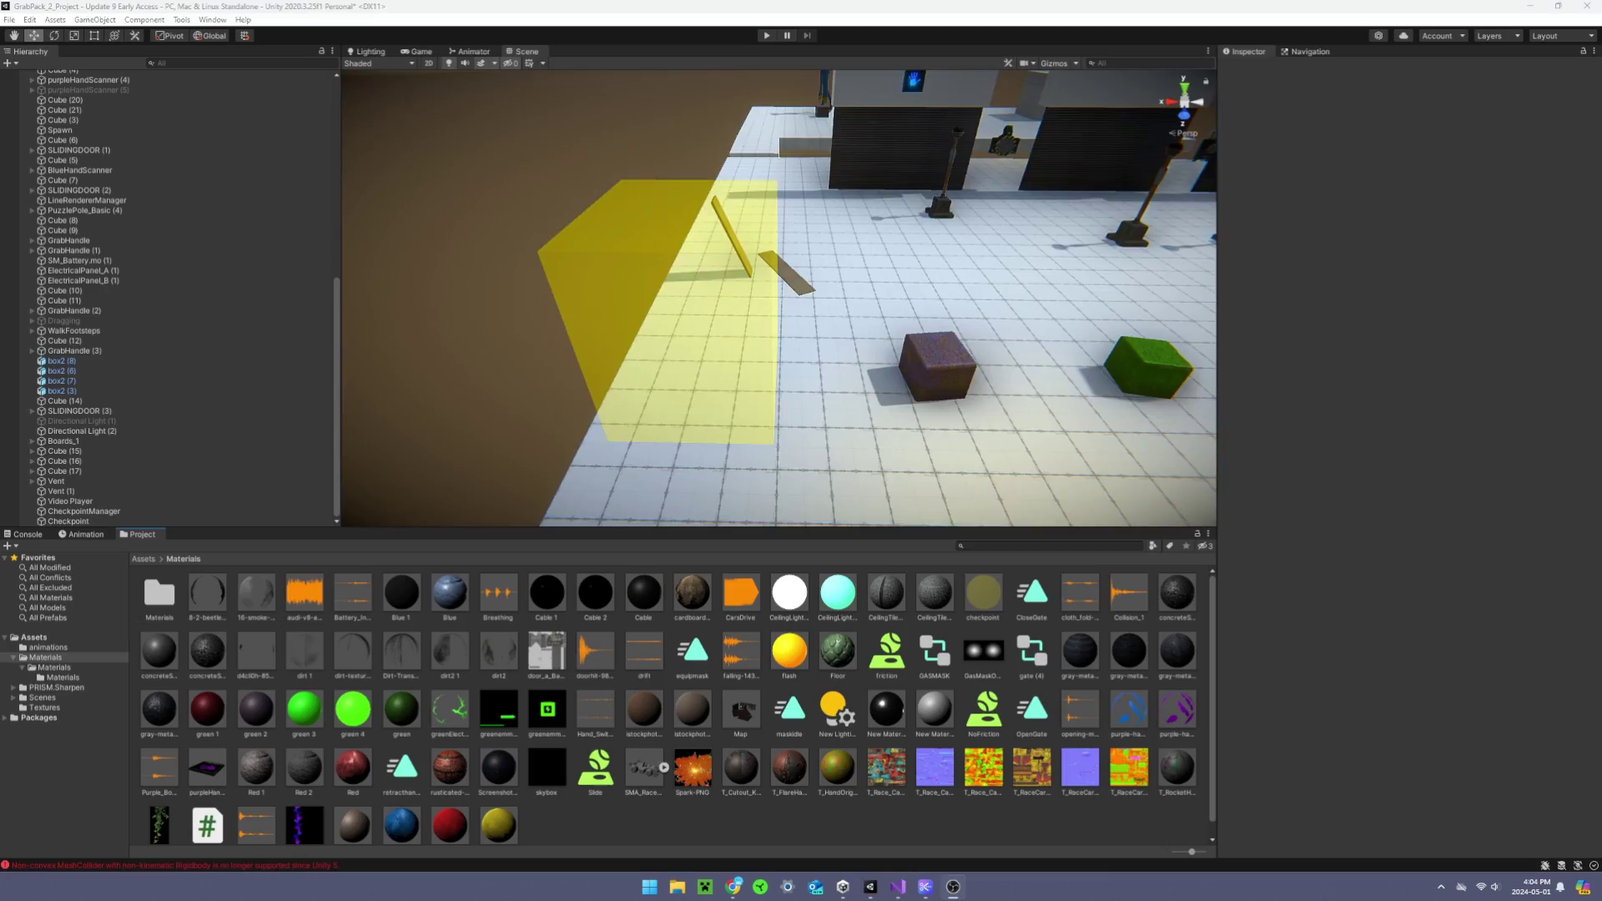
- Duplicate the yellow checkpoint volume and place the copy in front of the shutter door with the blue hand scanner
{"action": "scroll", "coordinate": [779, 298], "scroll_direction": "down", "scroll_amount": 10}
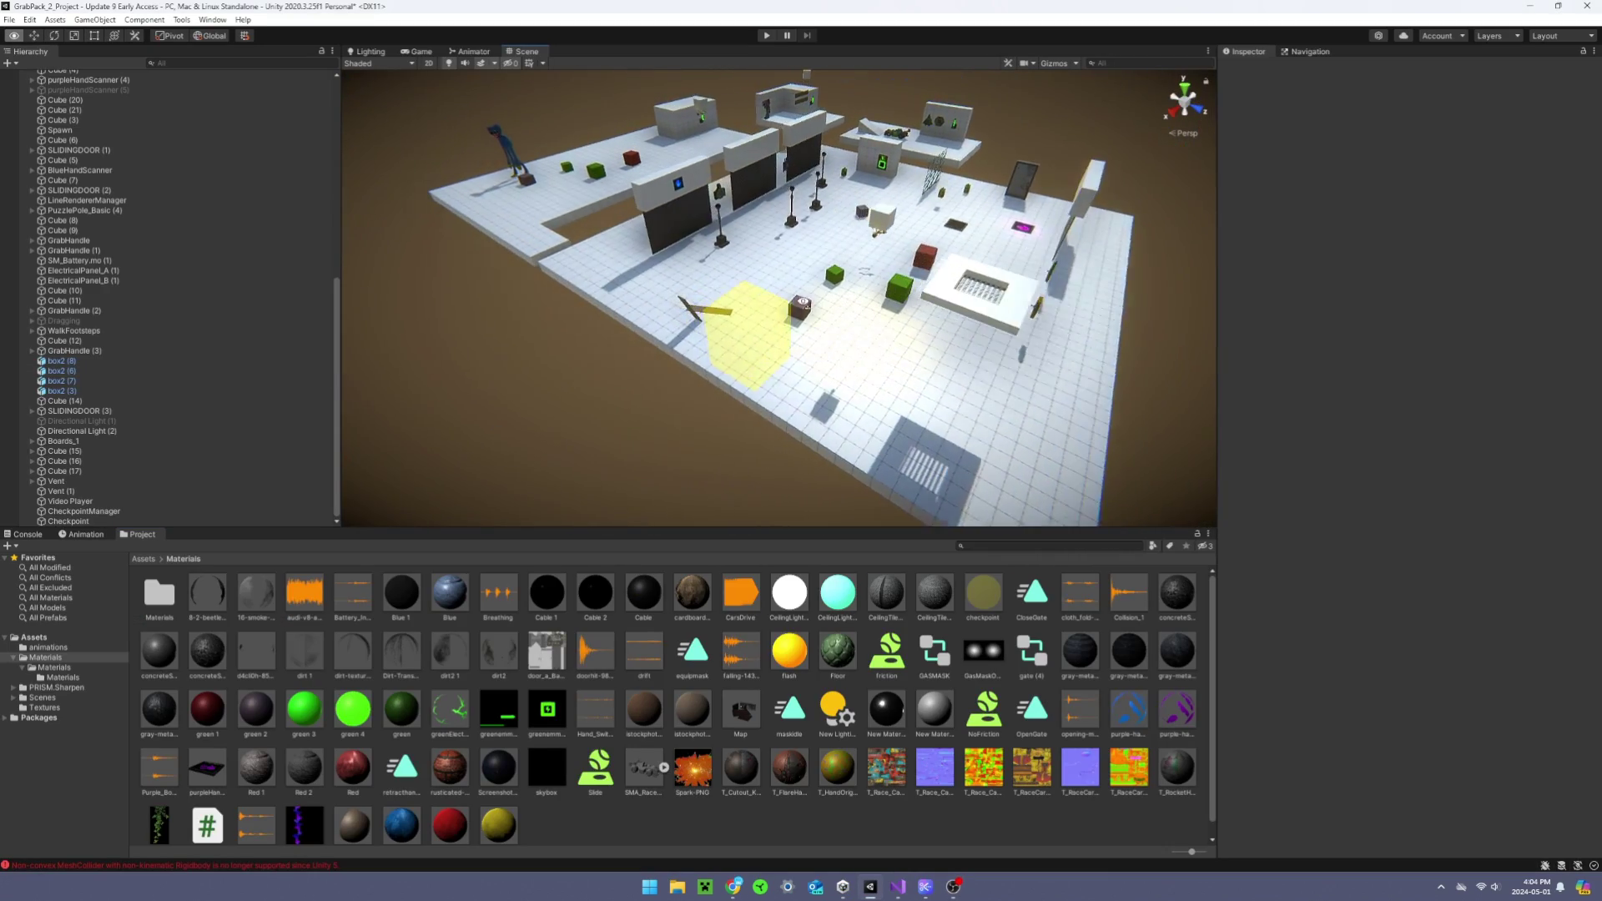
{"action": "key", "text": "w"}
{"action": "right_click_drag", "start_coordinate": [803, 304], "coordinate": [937, 293]}
{"action": "left_click", "coordinate": [934, 295]}
{"action": "key", "text": "s"}
{"action": "right_click_drag", "start_coordinate": [551, 316], "coordinate": [780, 317]}
{"action": "key", "text": "a"}
{"action": "key", "text": "w"}
{"action": "right_click_drag", "start_coordinate": [684, 312], "coordinate": [930, 292]}
{"action": "key", "text": "a"}
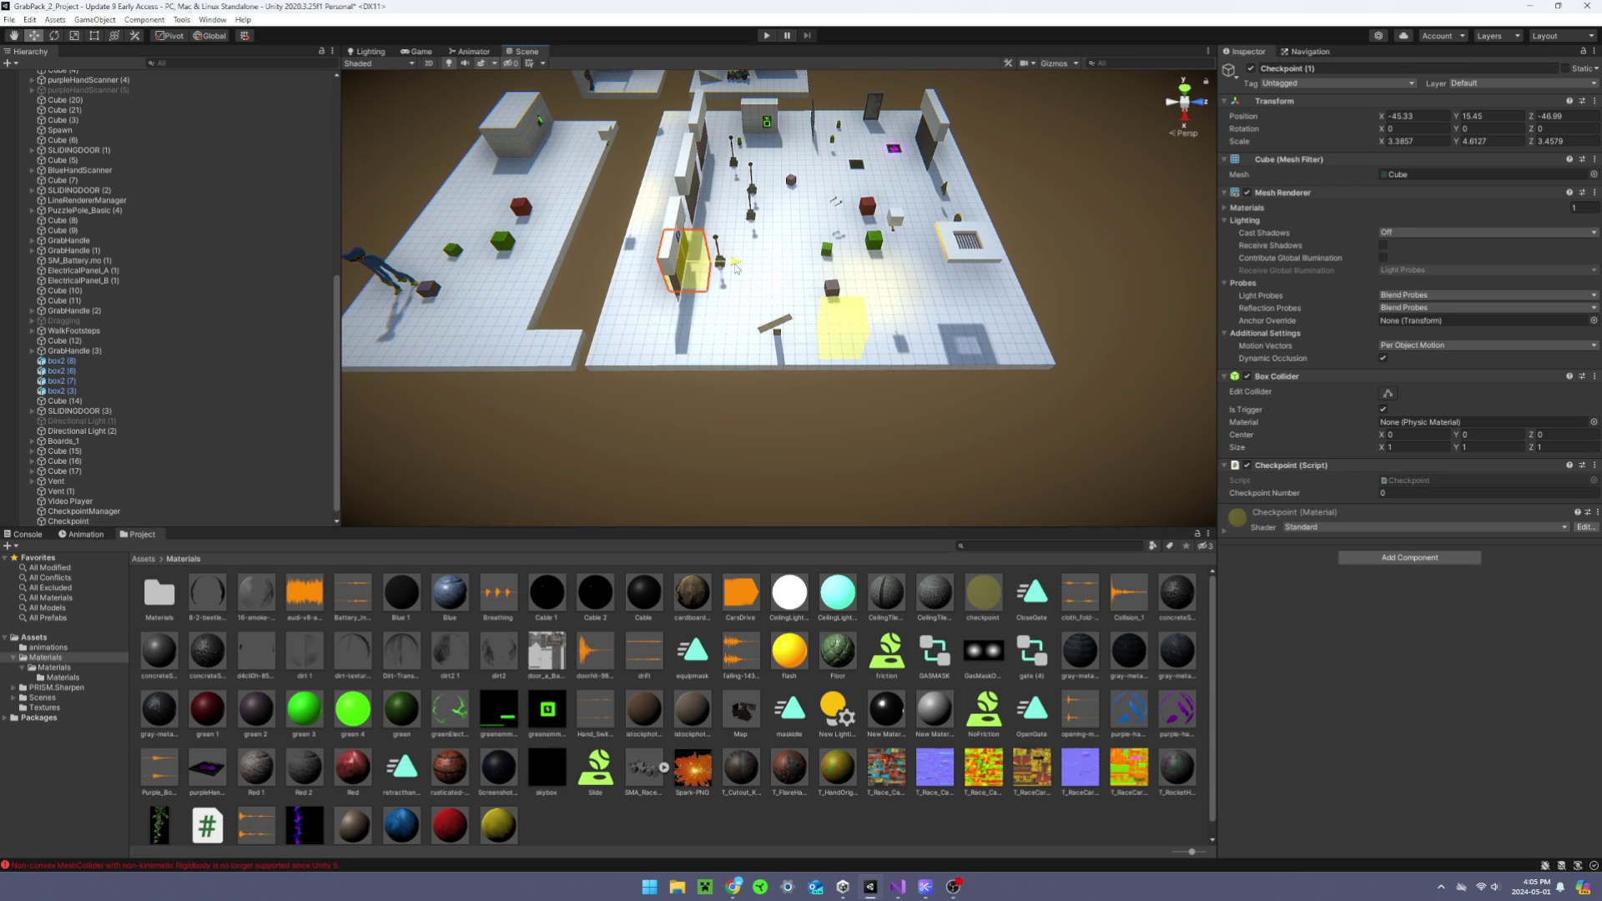
- Move the copied checkpoint onto the walkway behind the shutter doors, at X -71.5 and Z -53.42, and set its Checkpoint Number to 1
{"action": "left_click_drag", "start_coordinate": [736, 267], "coordinate": [626, 299]}
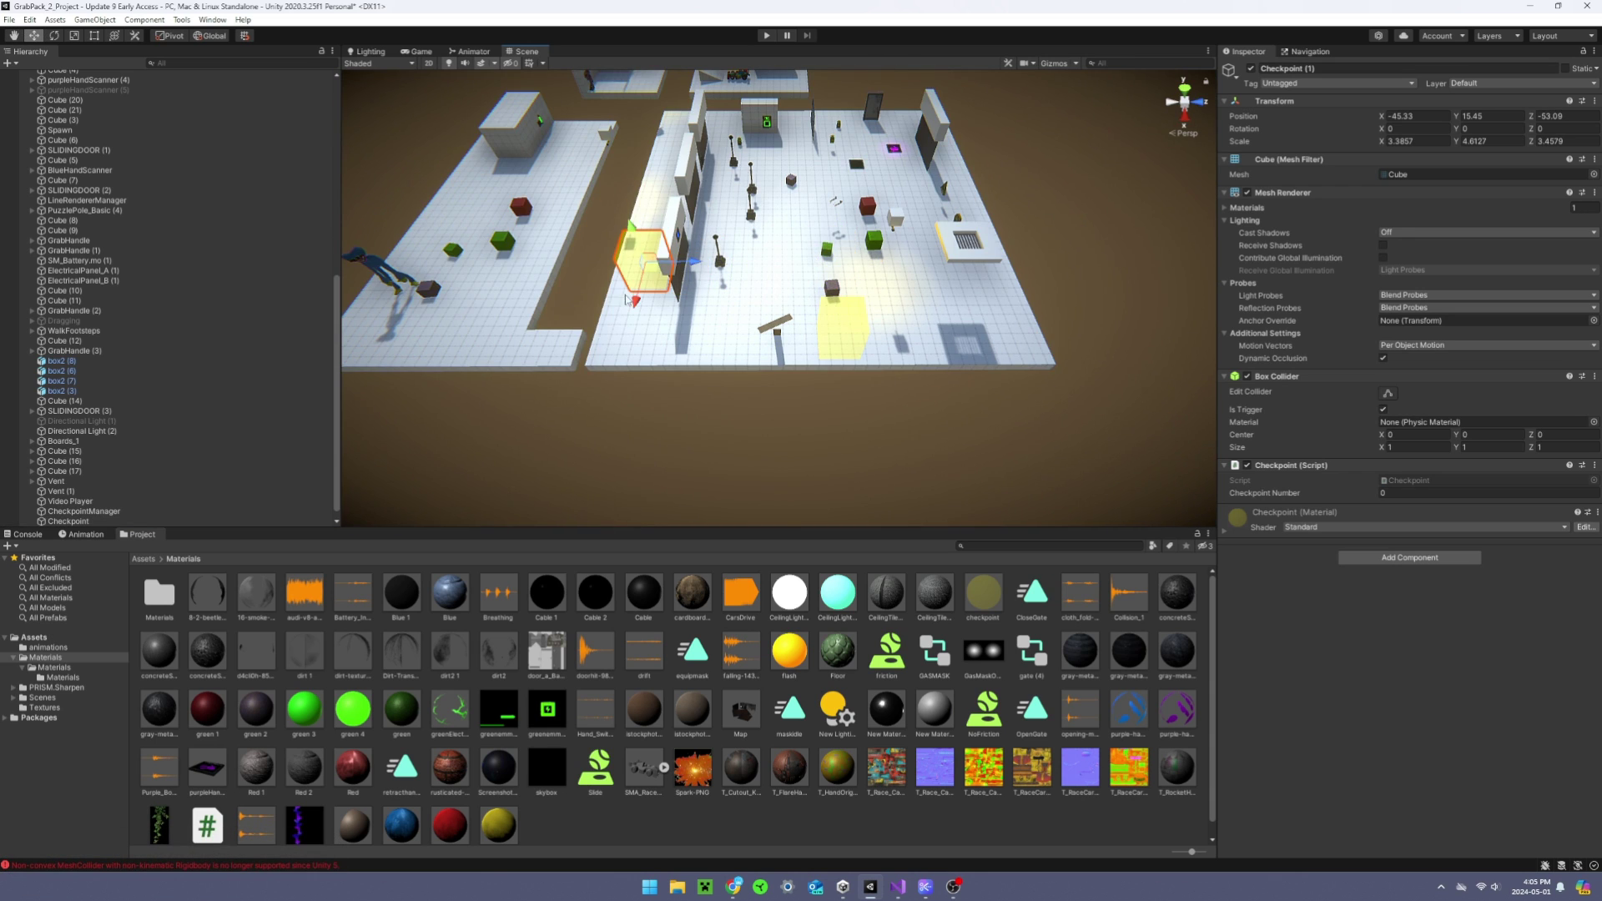
{"action": "left_click_drag", "start_coordinate": [680, 148], "coordinate": [681, 145]}
{"action": "right_click_drag", "start_coordinate": [876, 342], "coordinate": [818, 204]}
{"action": "key", "text": "w"}
{"action": "left_click_drag", "start_coordinate": [935, 355], "coordinate": [932, 356]}
{"action": "key", "text": "f"}
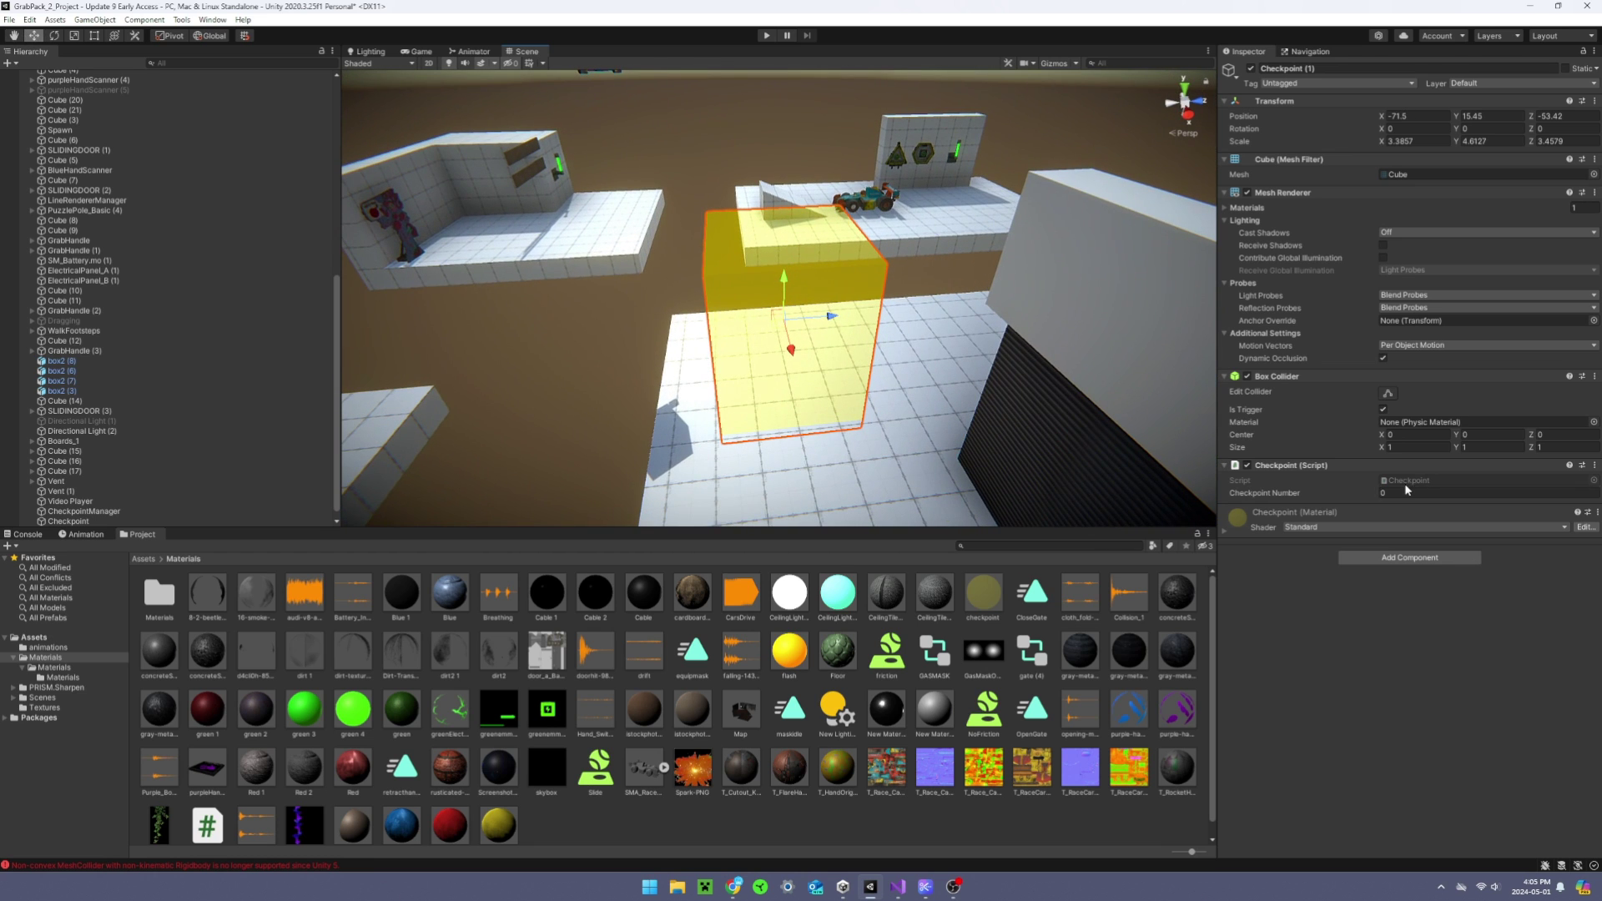
- Add Checkpoint (1) as Element 1 of the Checkpoints List on the CheckpointManager
{"action": "left_click", "coordinate": [125, 521]}
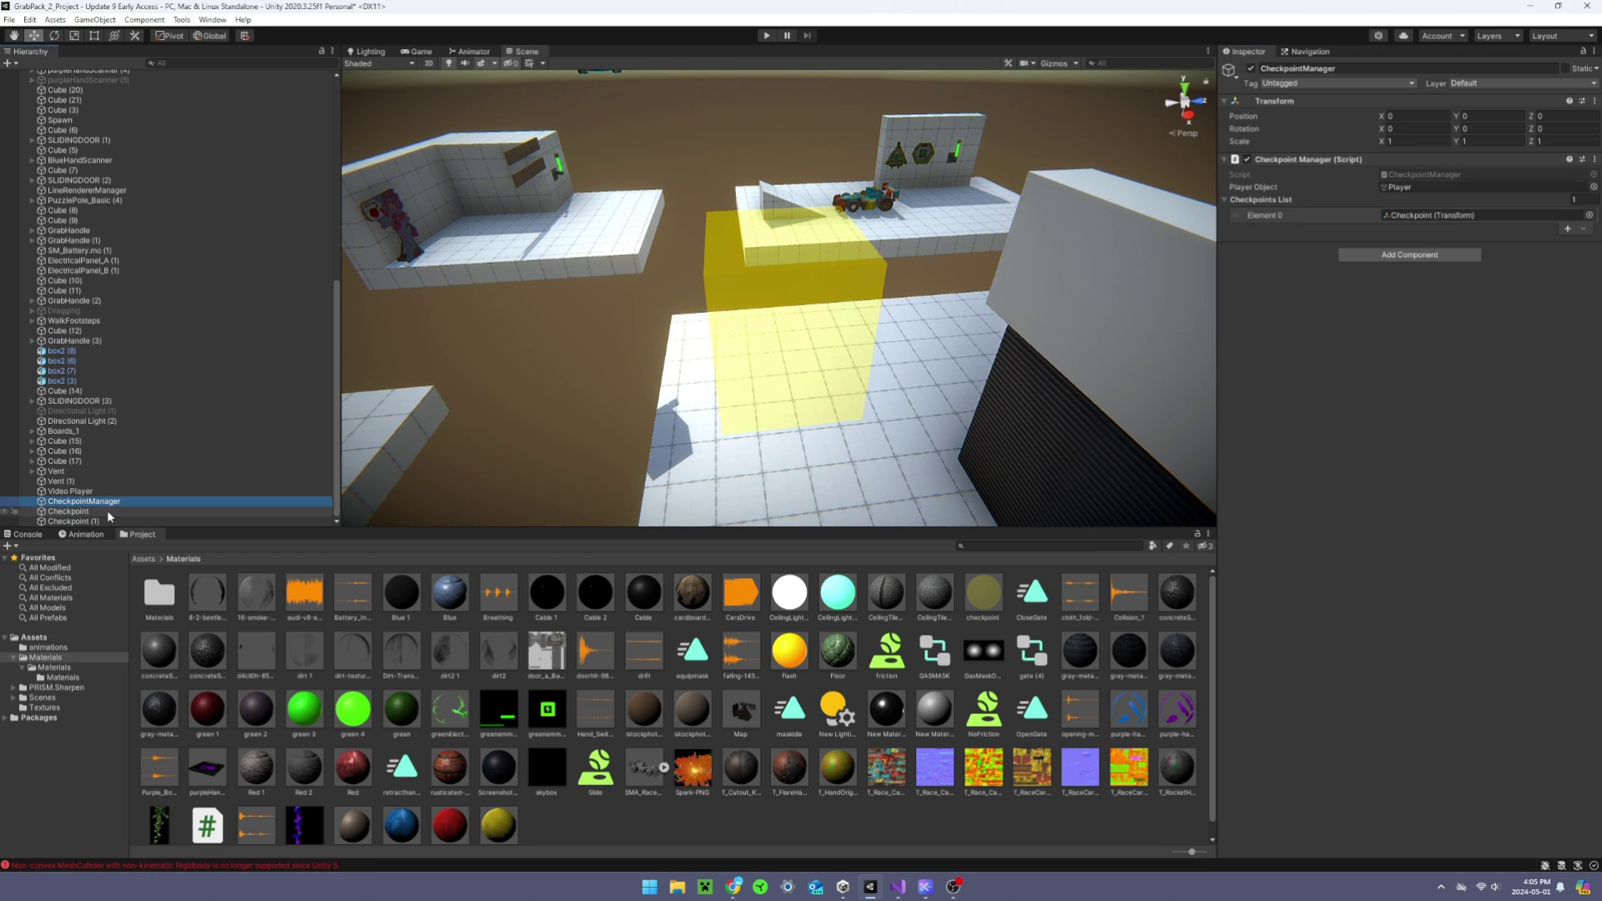
{"action": "right_click_drag", "start_coordinate": [835, 313], "coordinate": [1017, 359]}
{"action": "key", "text": "s"}
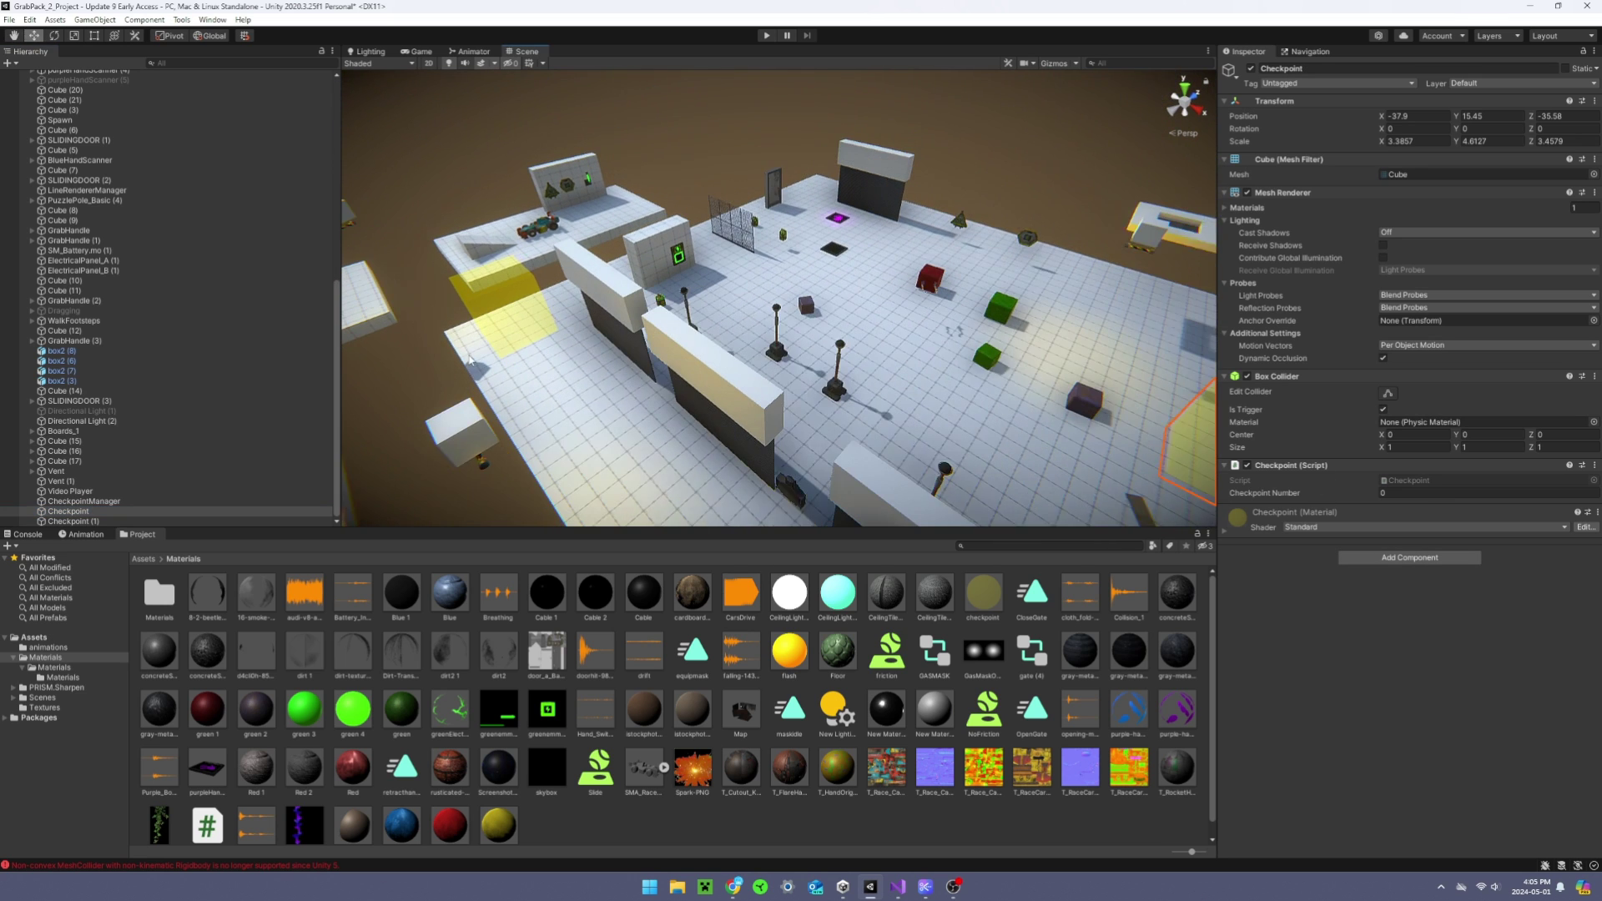
{"action": "left_click", "coordinate": [117, 523]}
{"action": "right_click_drag", "start_coordinate": [638, 344], "coordinate": [612, 362]}
{"action": "left_click_drag", "start_coordinate": [612, 364], "coordinate": [873, 419], "text": "alt"}
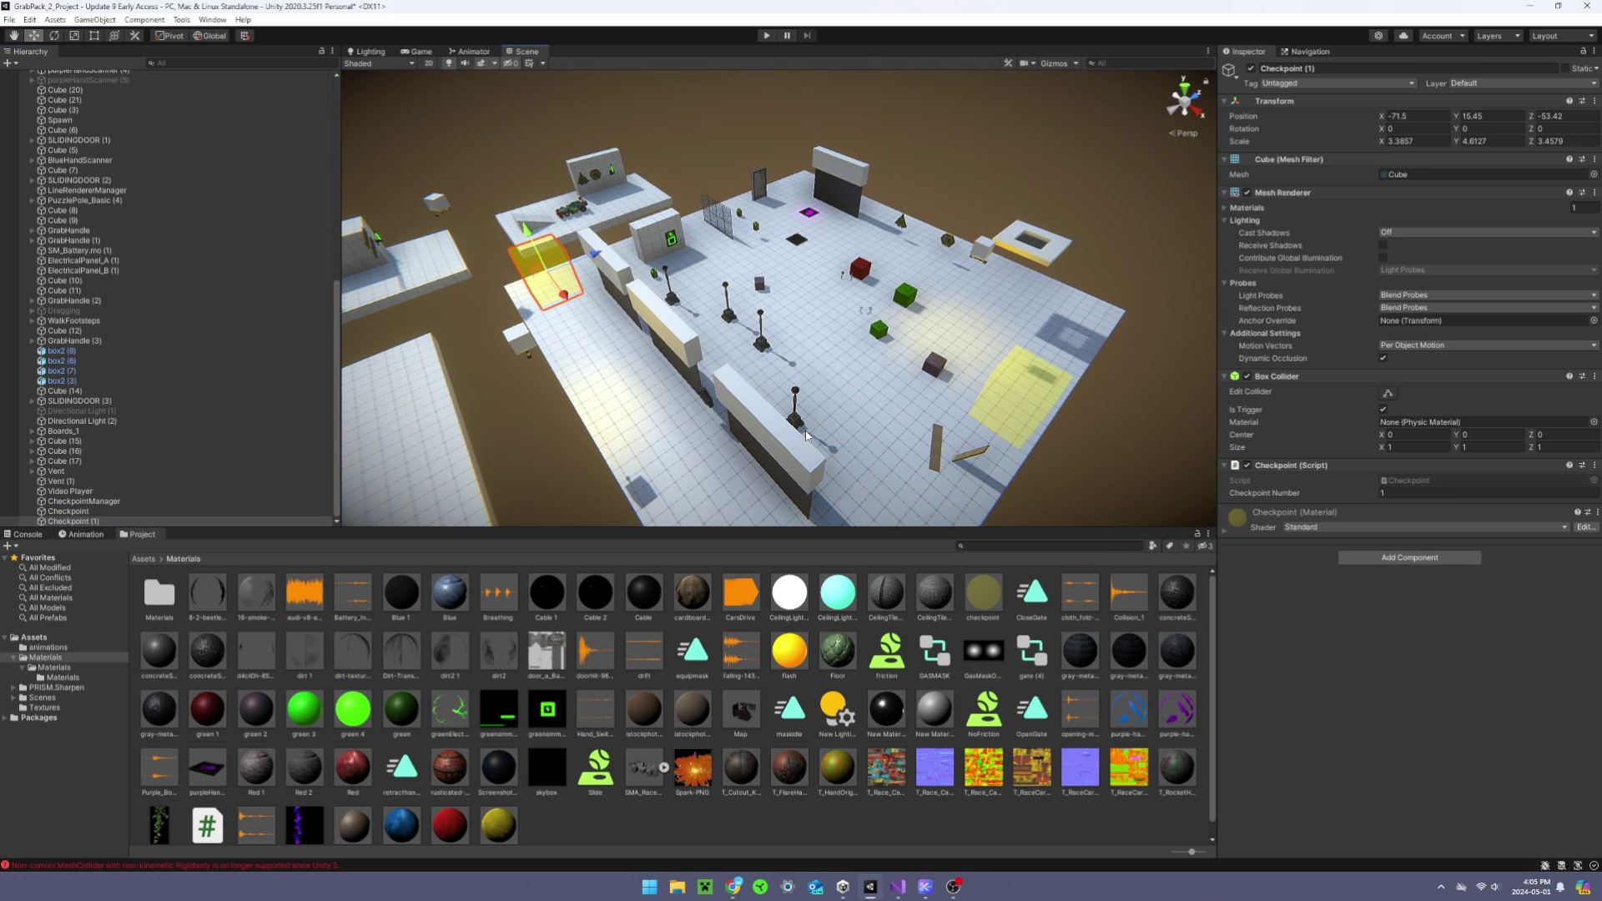
{"action": "left_click", "coordinate": [91, 501]}
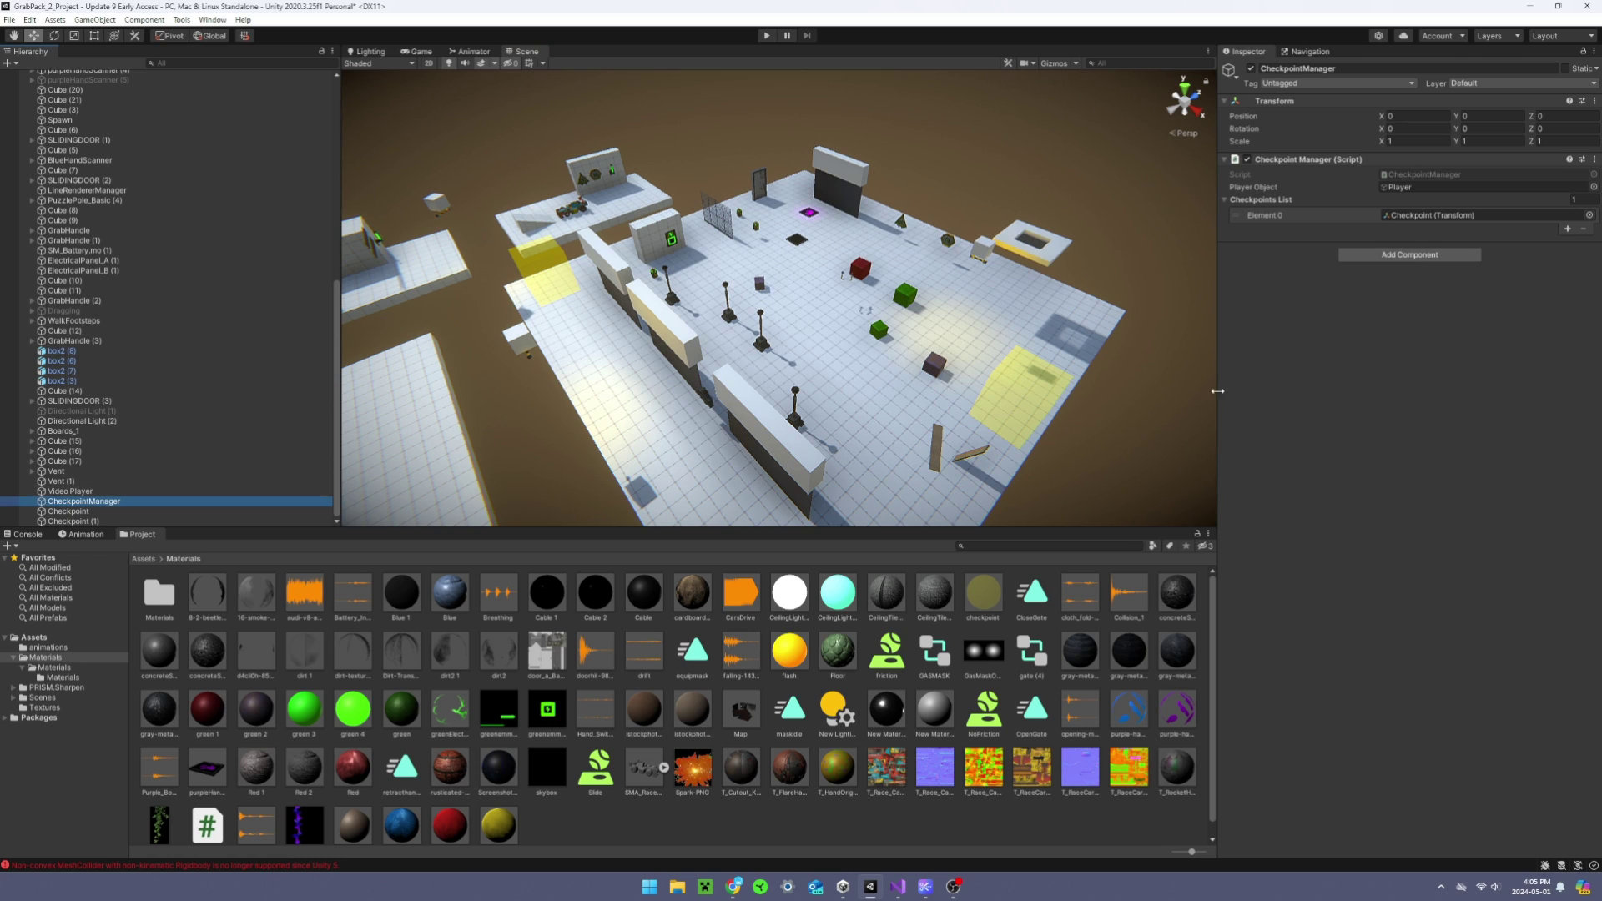
{"action": "left_click_drag", "start_coordinate": [79, 522], "coordinate": [1146, 359]}
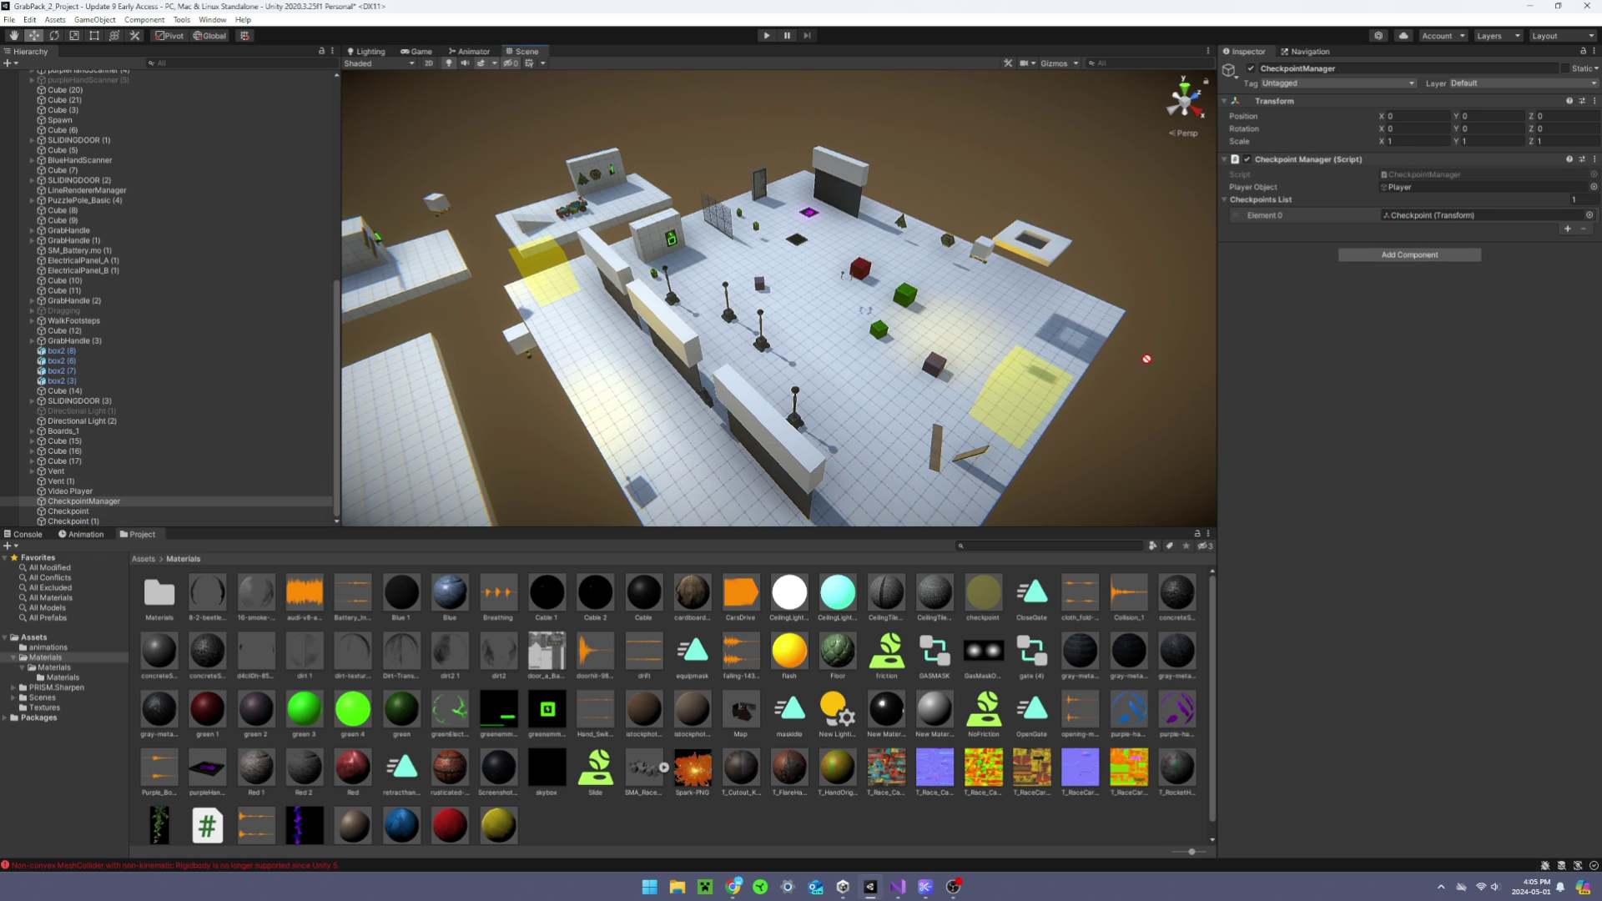
{"action": "left_click_drag", "start_coordinate": [1278, 204], "coordinate": [1284, 208]}
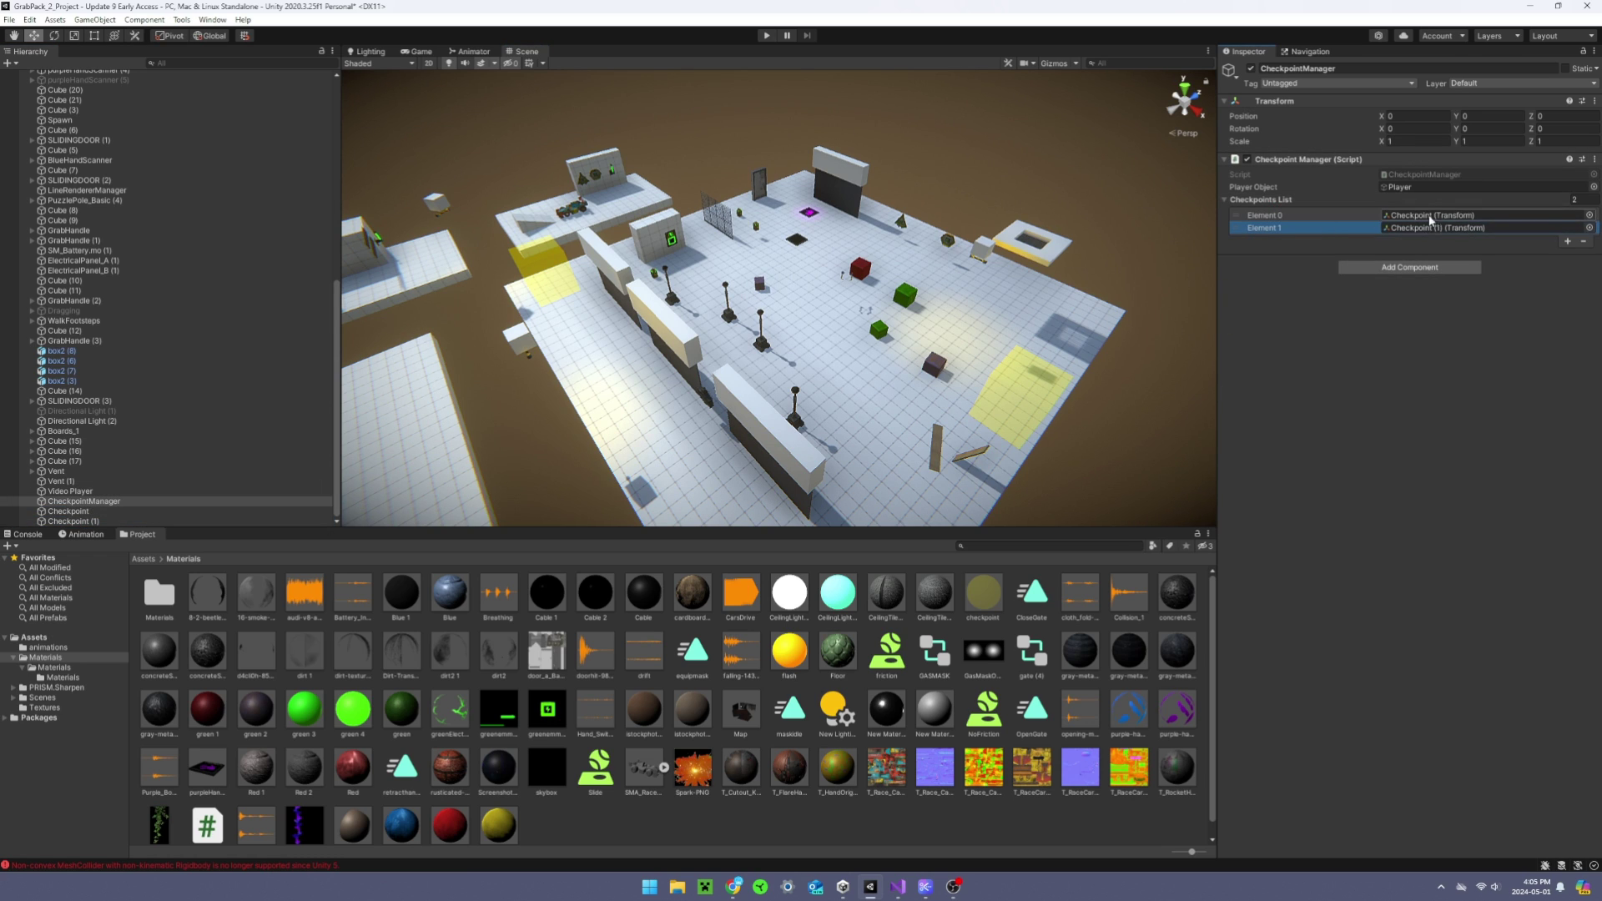
- Run the scene and walk through the level towards the second checkpoint and Huggy Wuggy to test respawning at checkpoints
{"action": "right_click_drag", "start_coordinate": [1131, 260], "coordinate": [942, 271]}
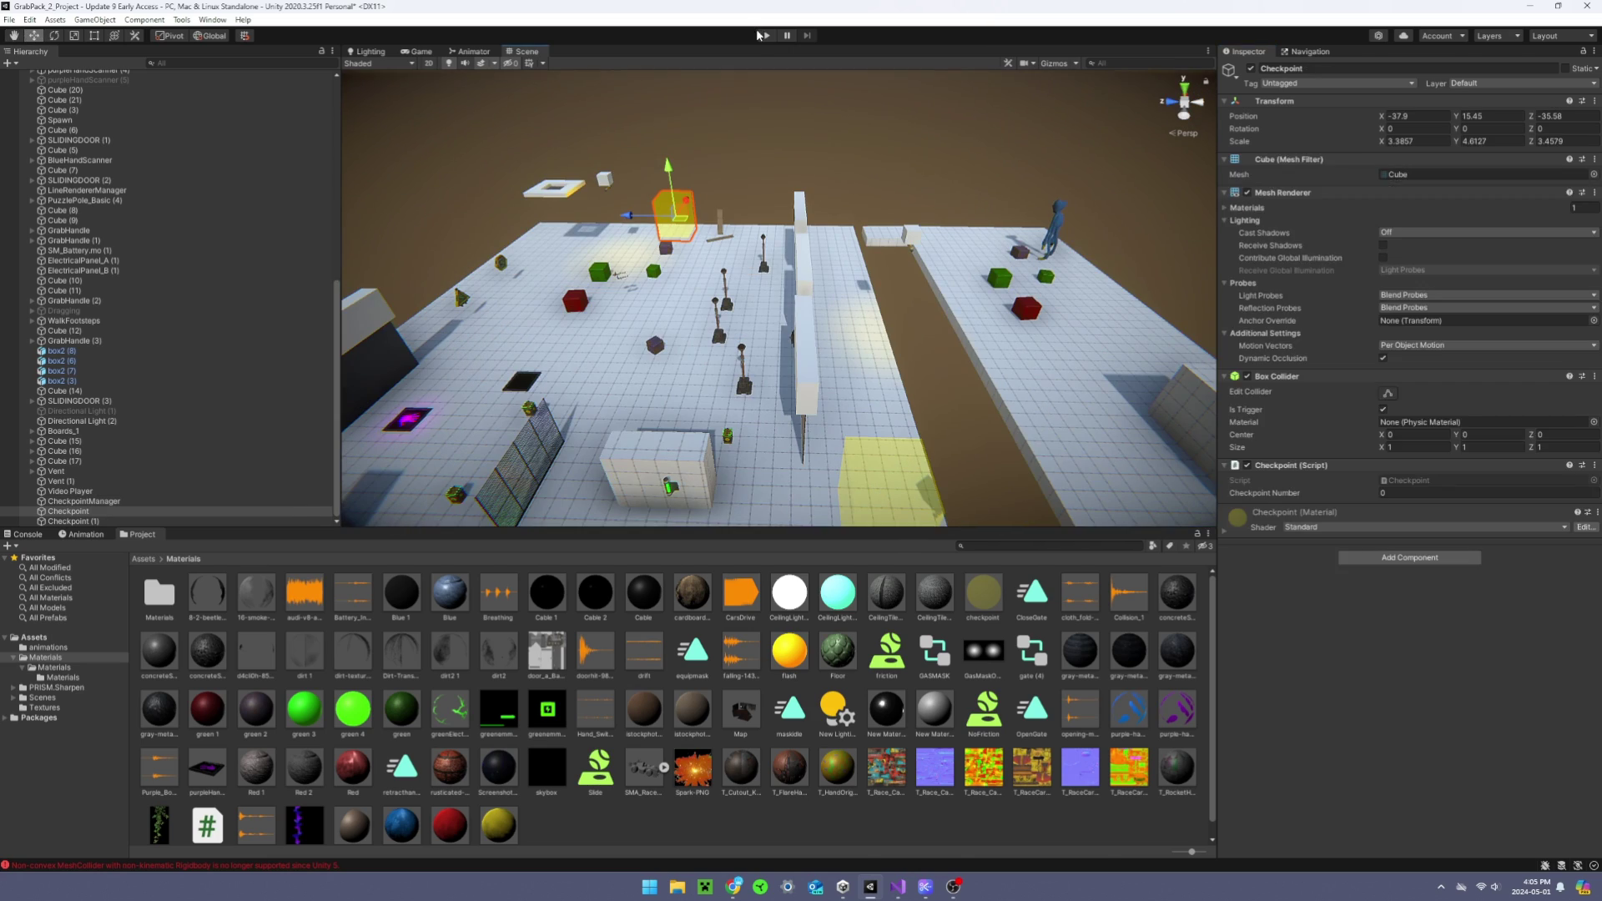
{"action": "left_click", "coordinate": [767, 36]}
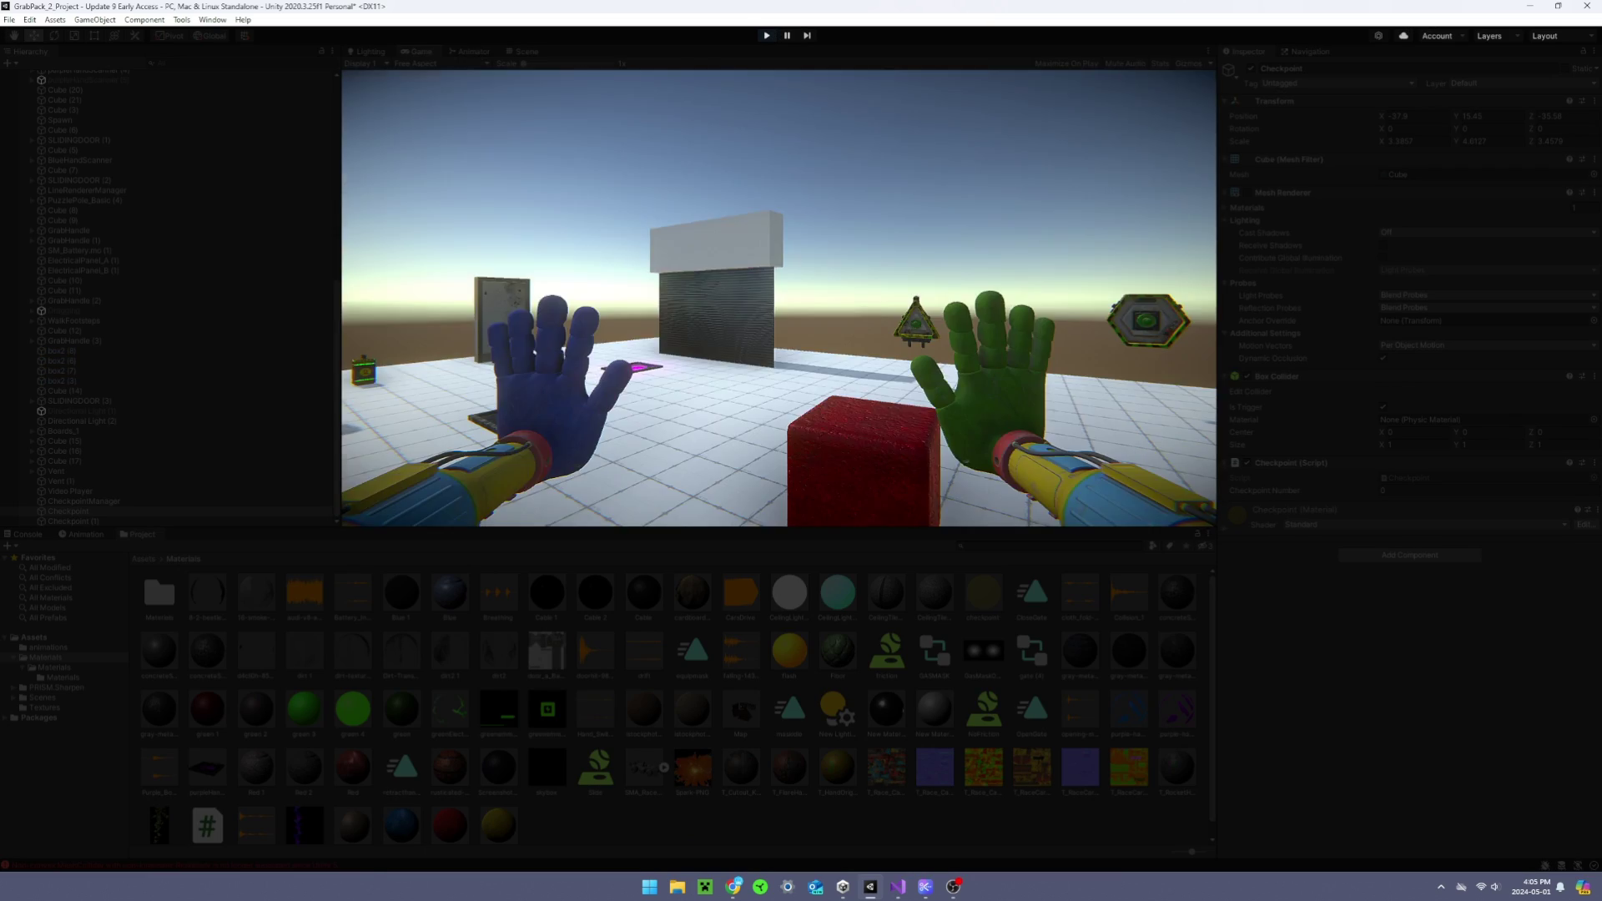
{"action": "key", "text": "w"}
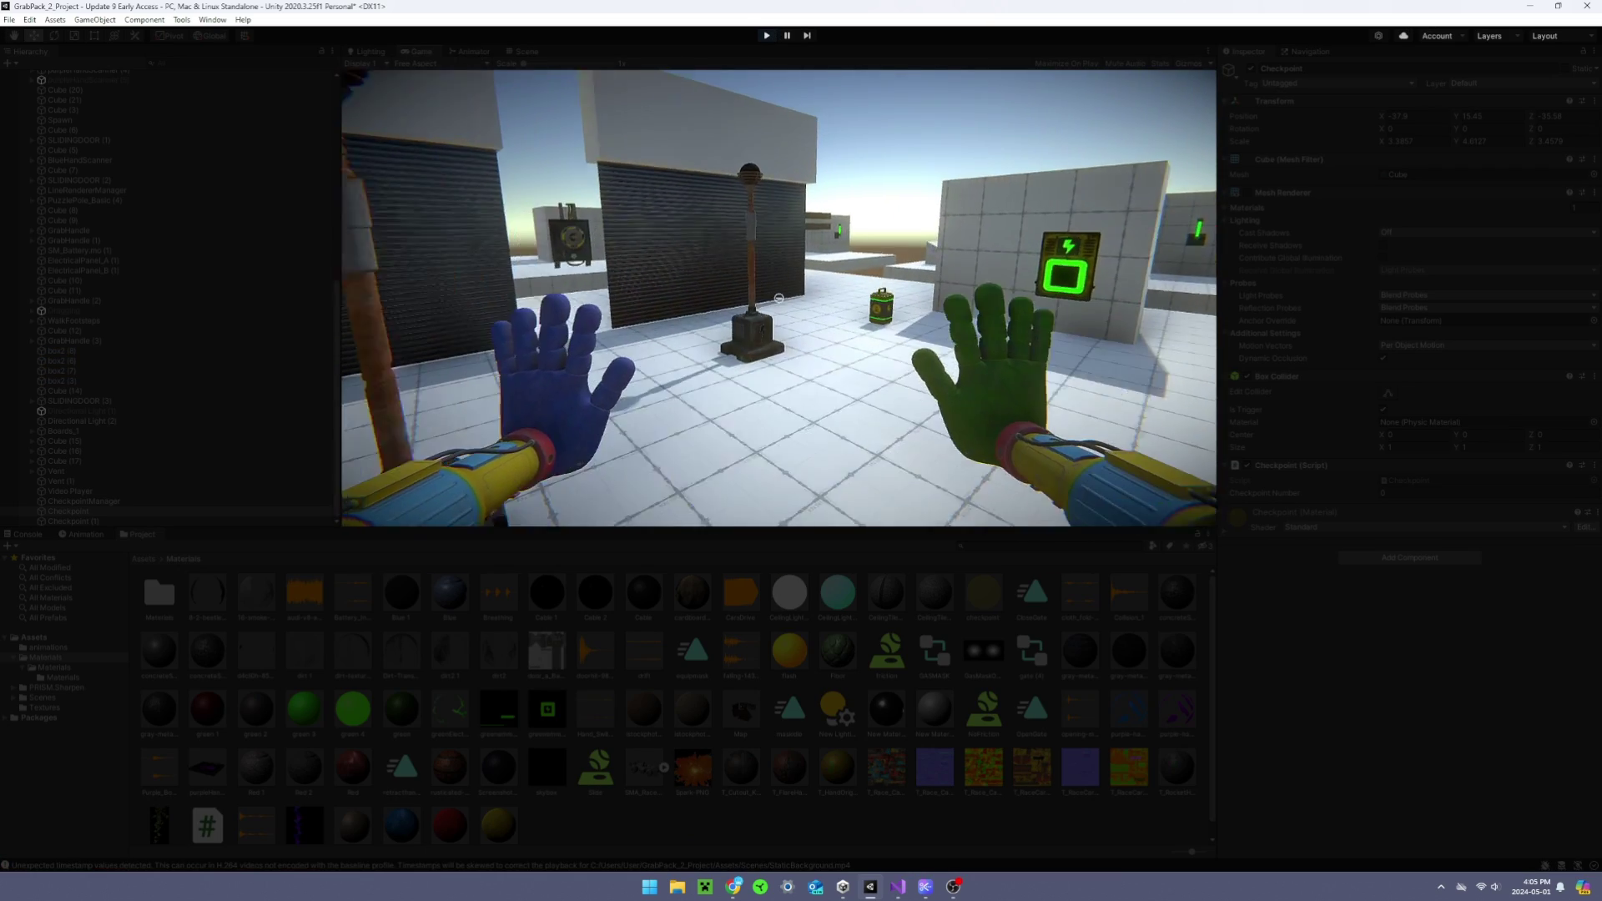
{"action": "right_click", "coordinate": [778, 298]}
{"action": "key", "text": "w"}
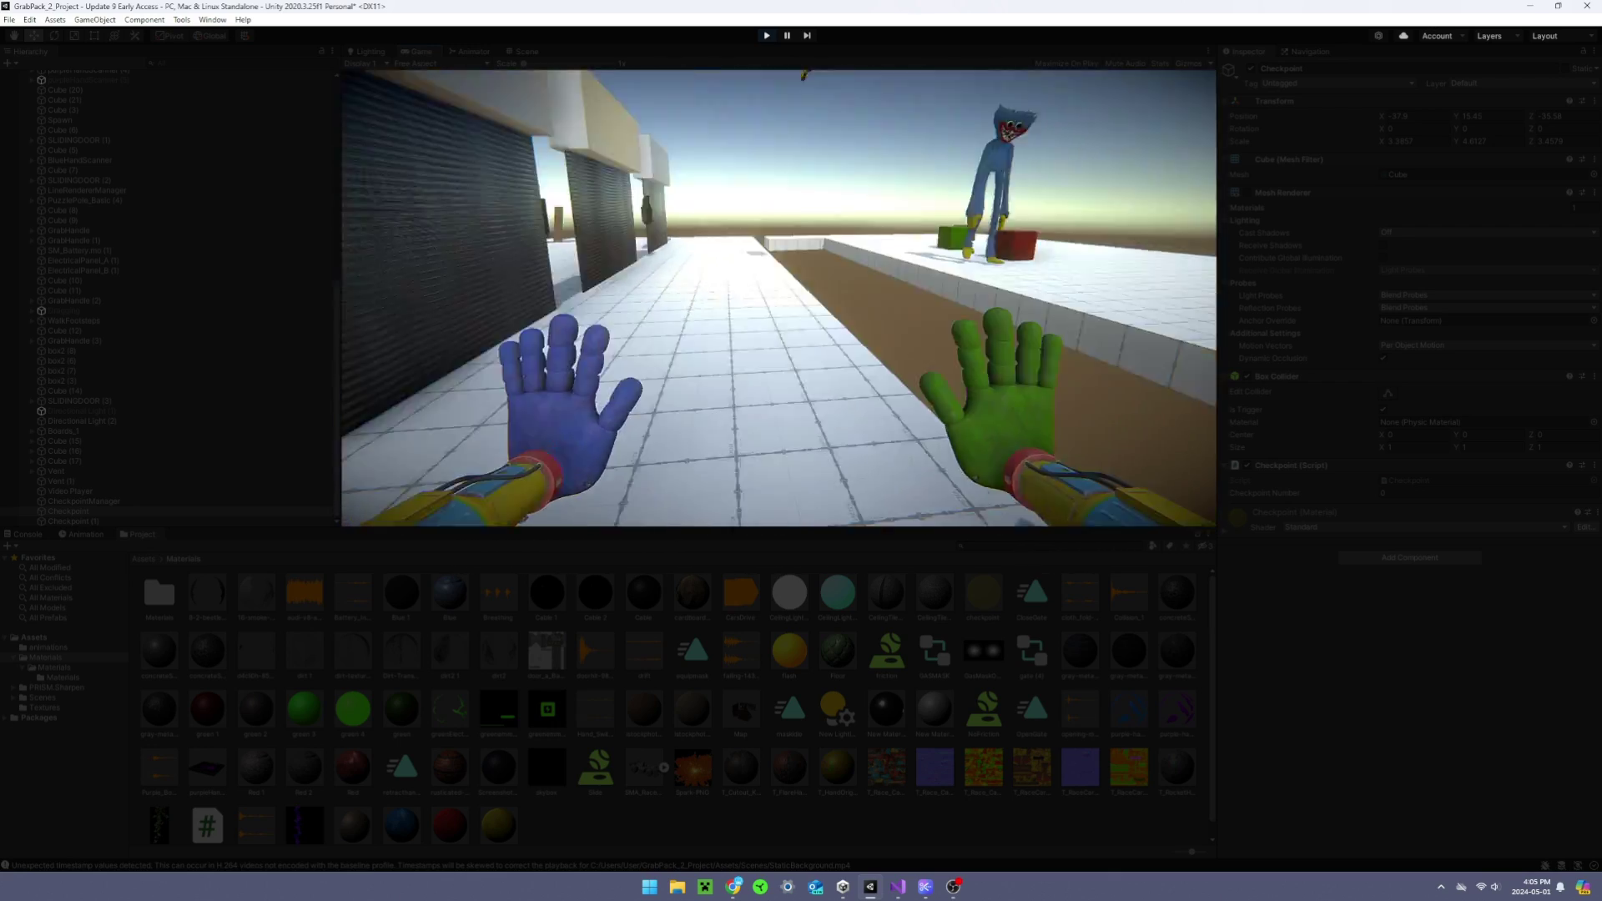
{"action": "right_click", "coordinate": [779, 298]}
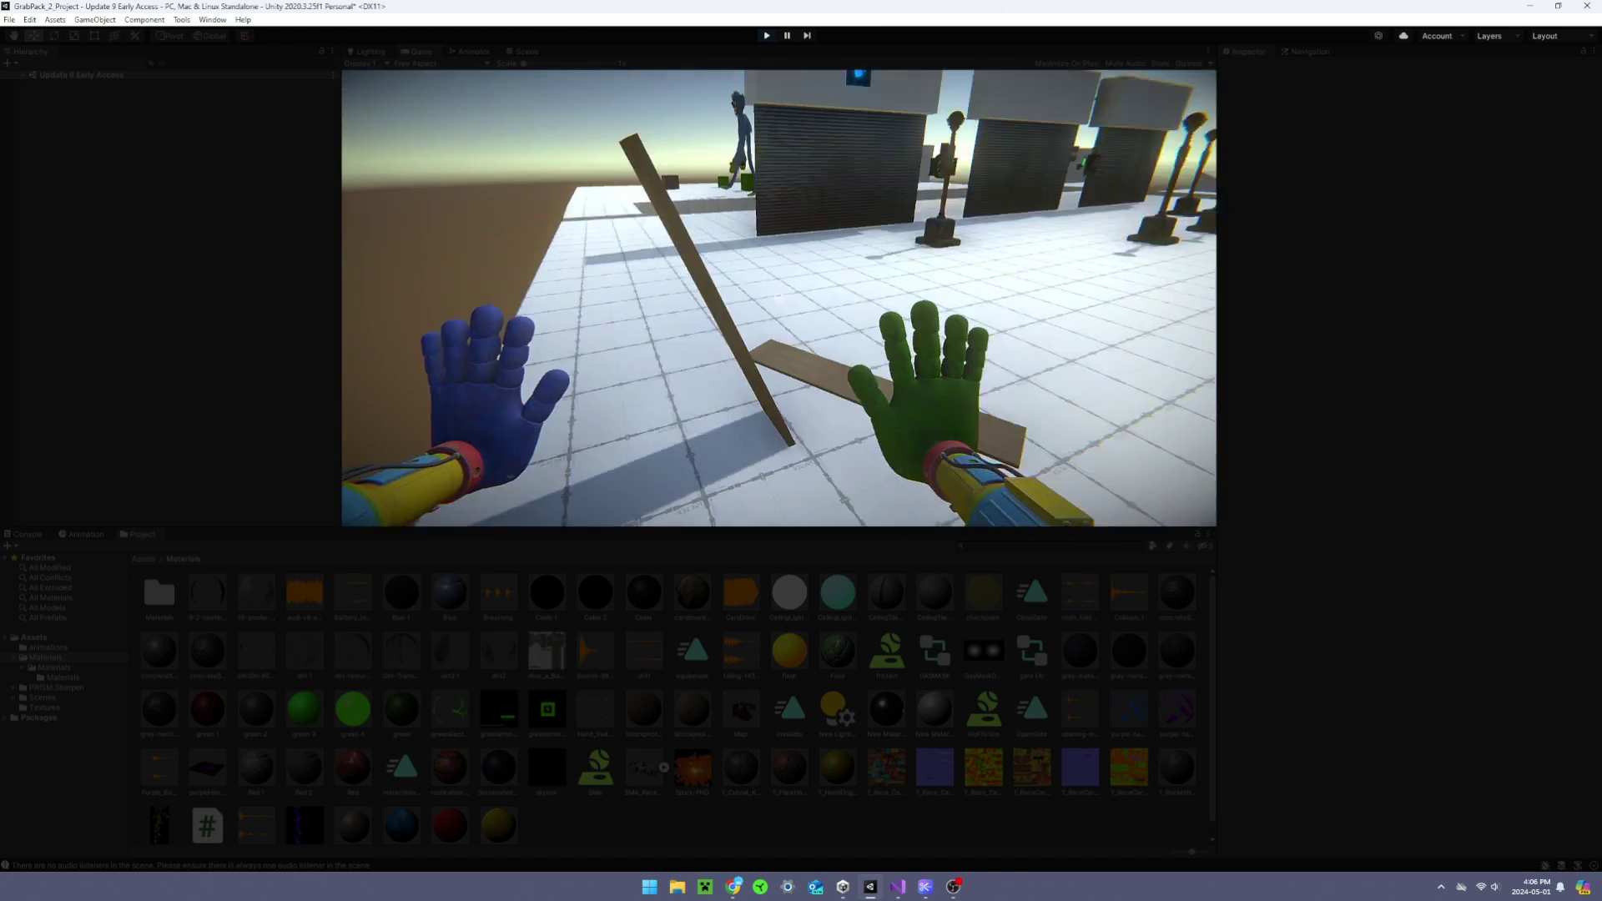
{"action": "key", "text": "w"}
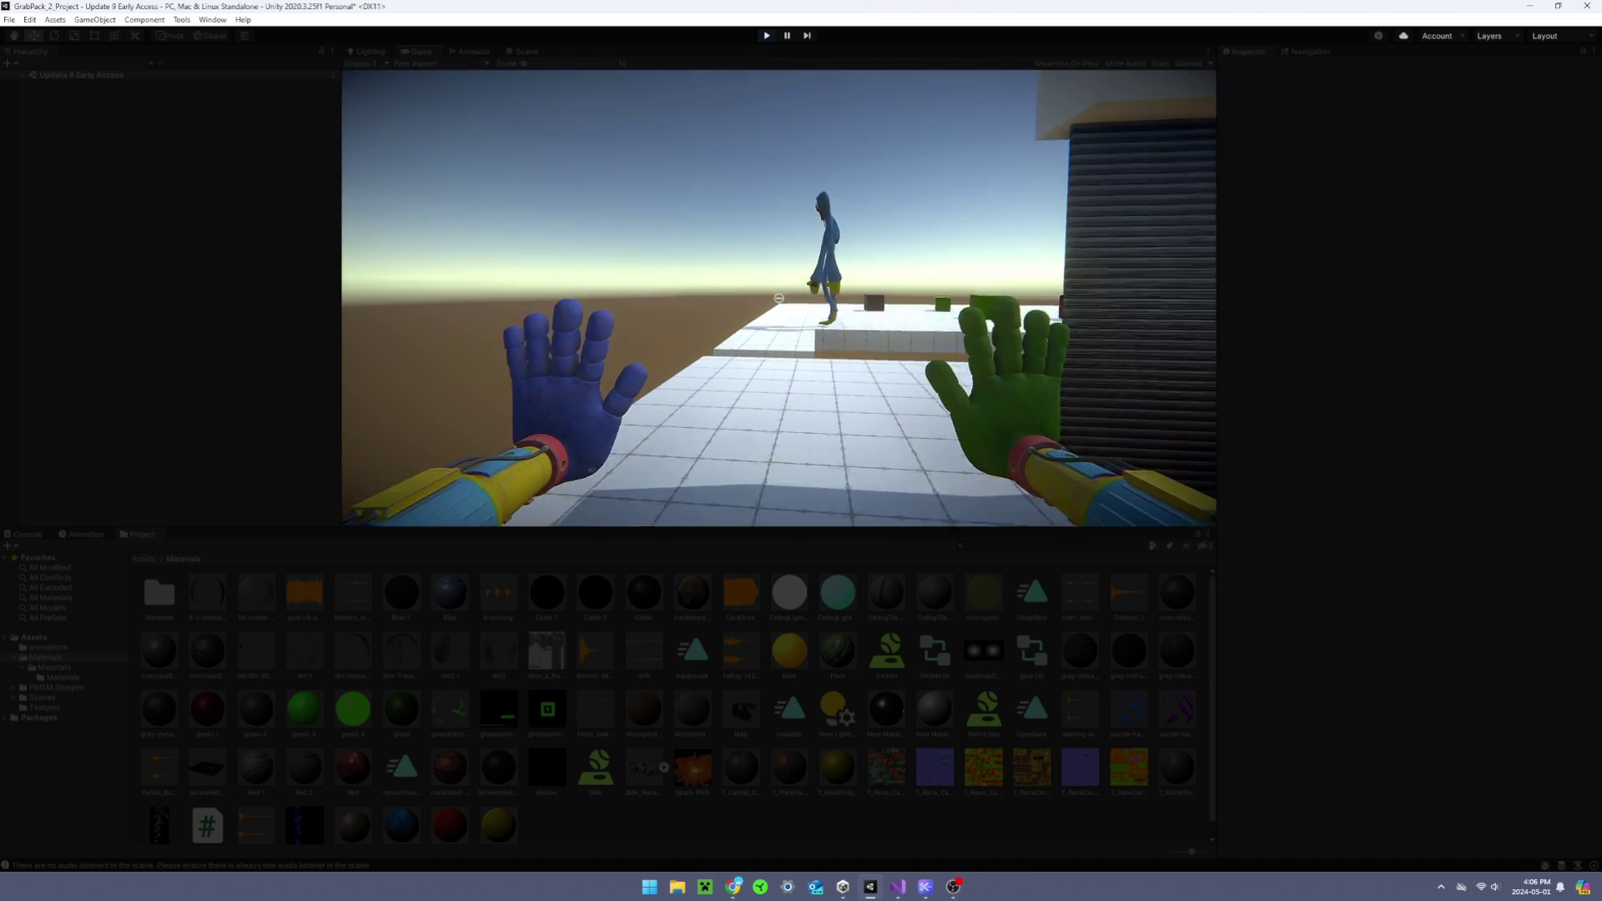
{"action": "right_click", "coordinate": [778, 297]}
{"action": "left_click", "coordinate": [778, 297]}
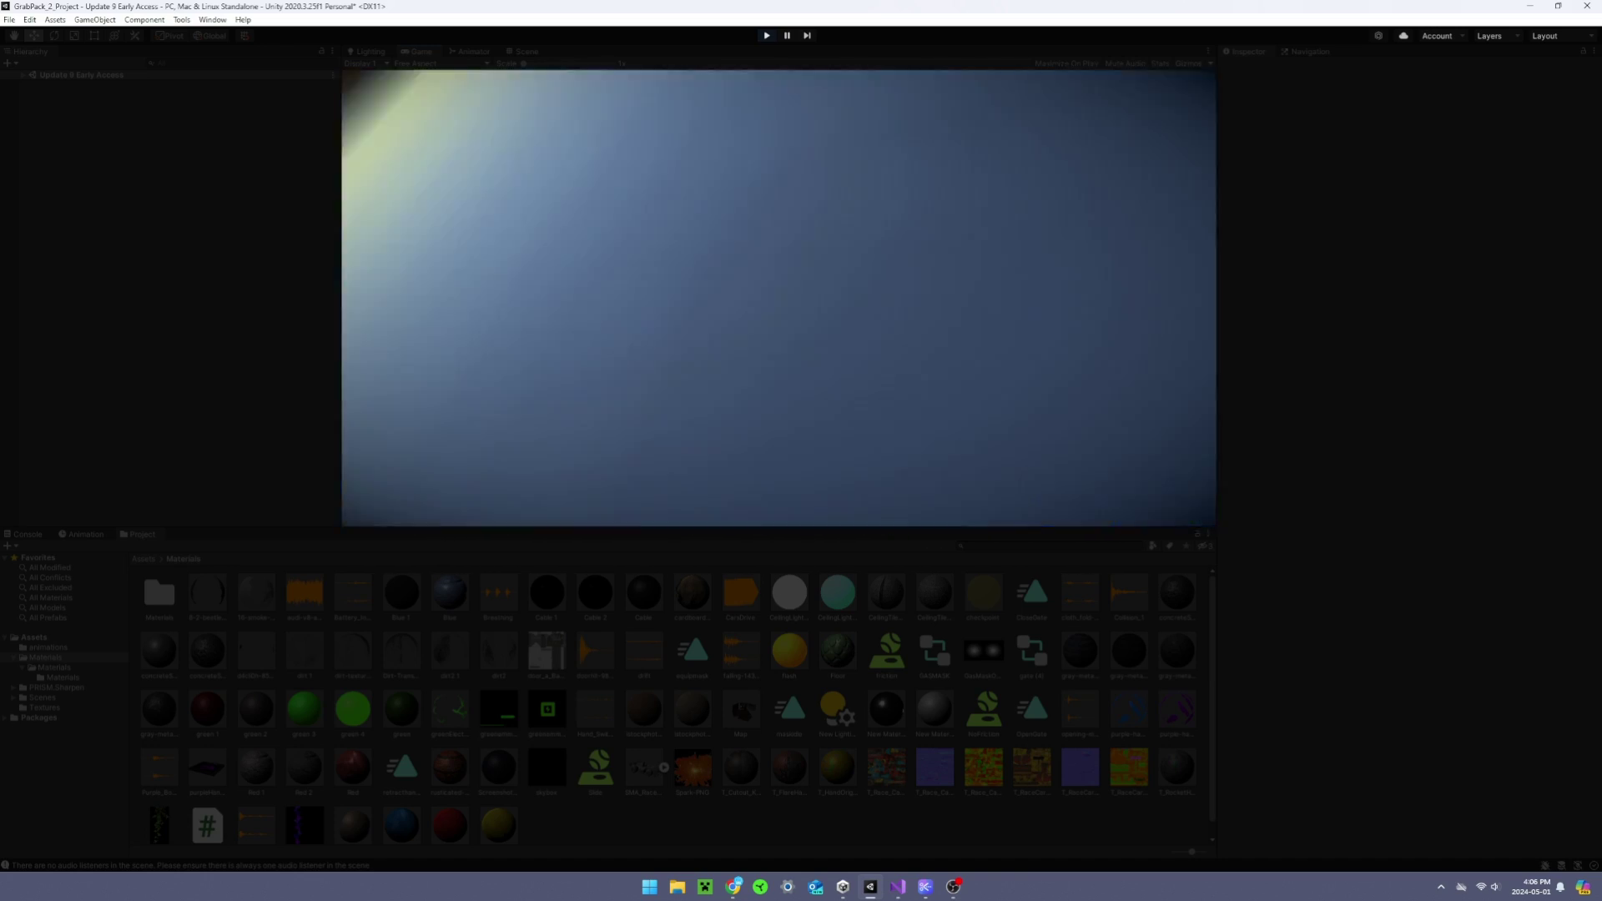